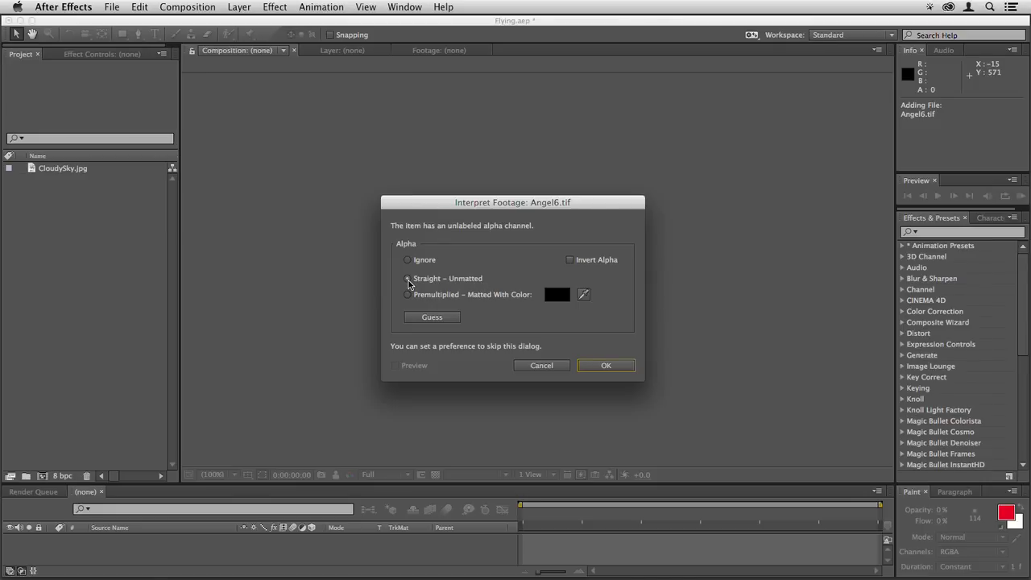
Import the angel images with Straight – Unmatted alpha for each one
left_click(607, 367)
left_click(605, 367)
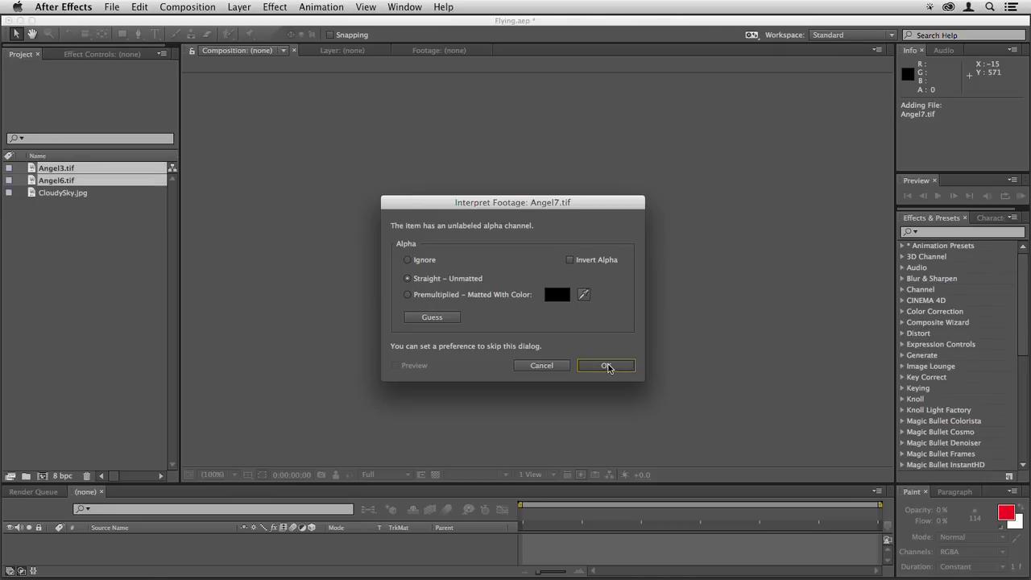
left_click(603, 367)
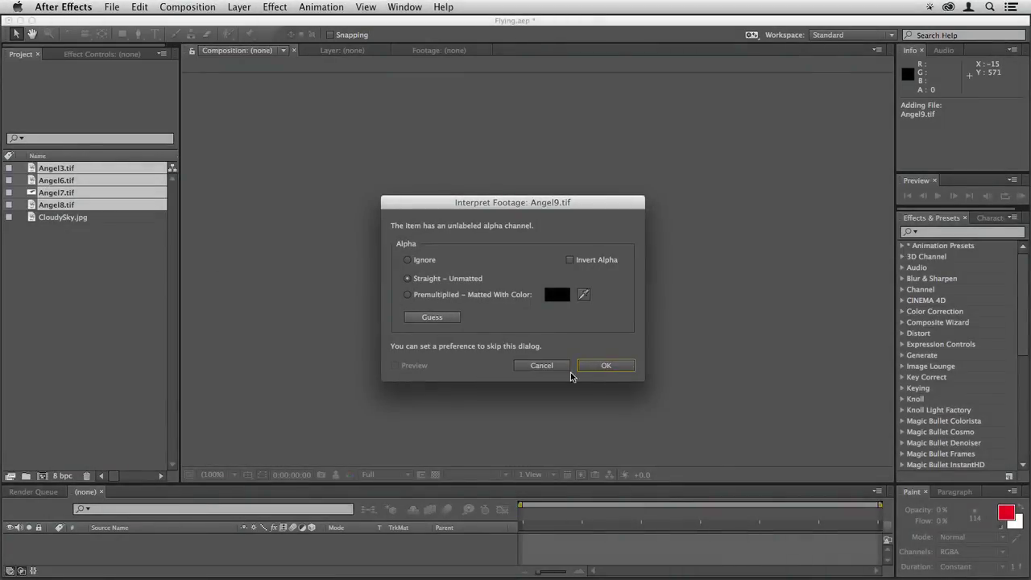
left_click(608, 366)
left_click(609, 366)
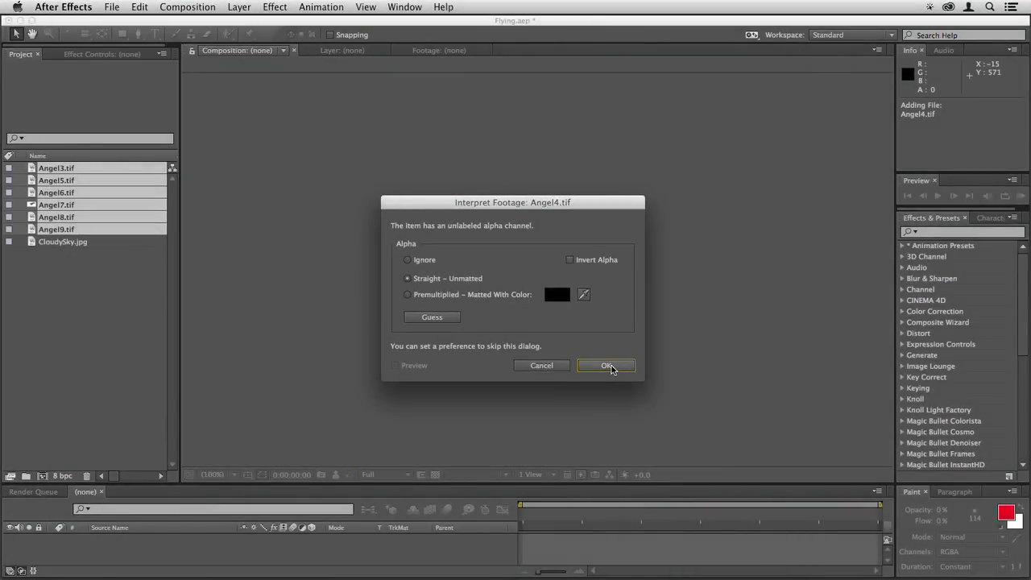
left_click(609, 366)
left_click(611, 367)
left_click(610, 367)
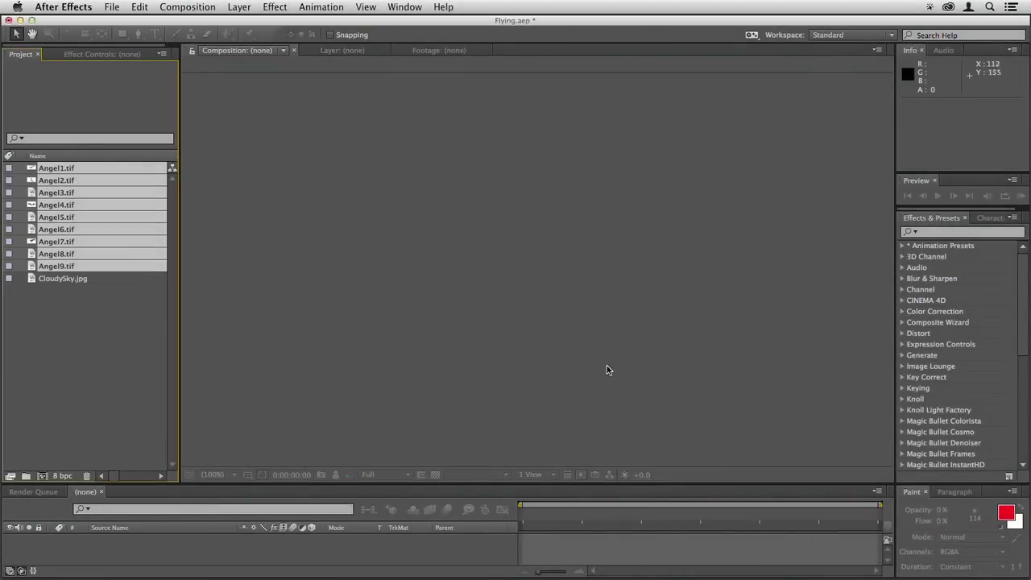
Preview Angel6.tif and then Angel3.tif in the Footage viewer
left_click(104, 307)
double_click(33, 232)
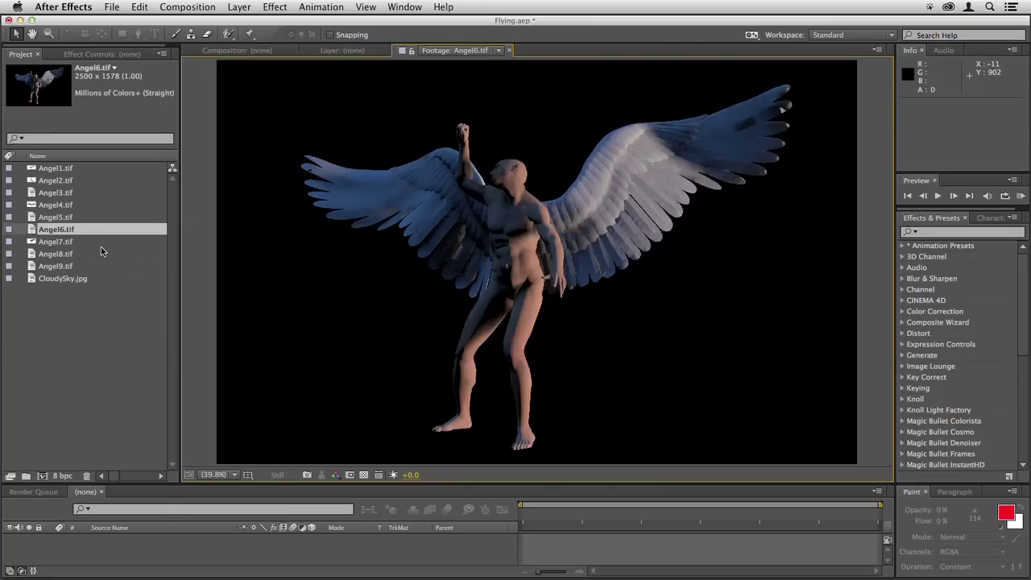
double_click(60, 197)
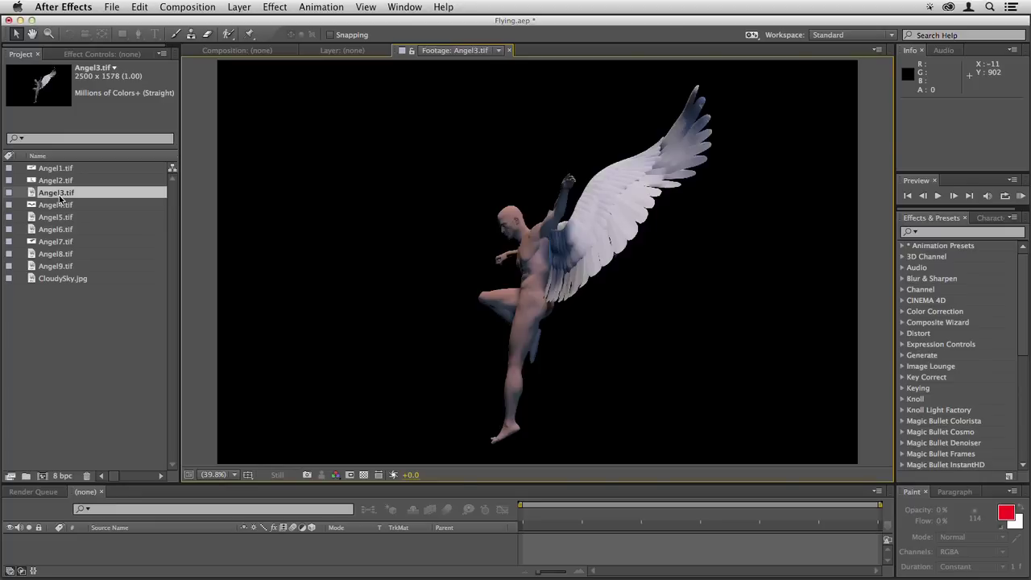
left_click(69, 320)
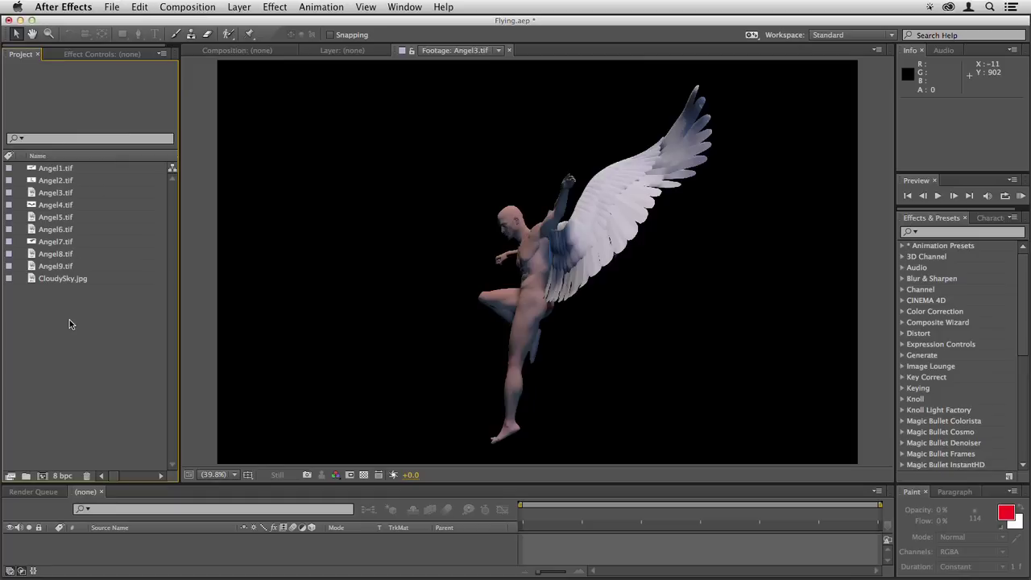
Create Comp 1 with the HDV/HDTV 720 25 preset: 1280×720, 25 fps, 10 seconds
left_click(209, 7)
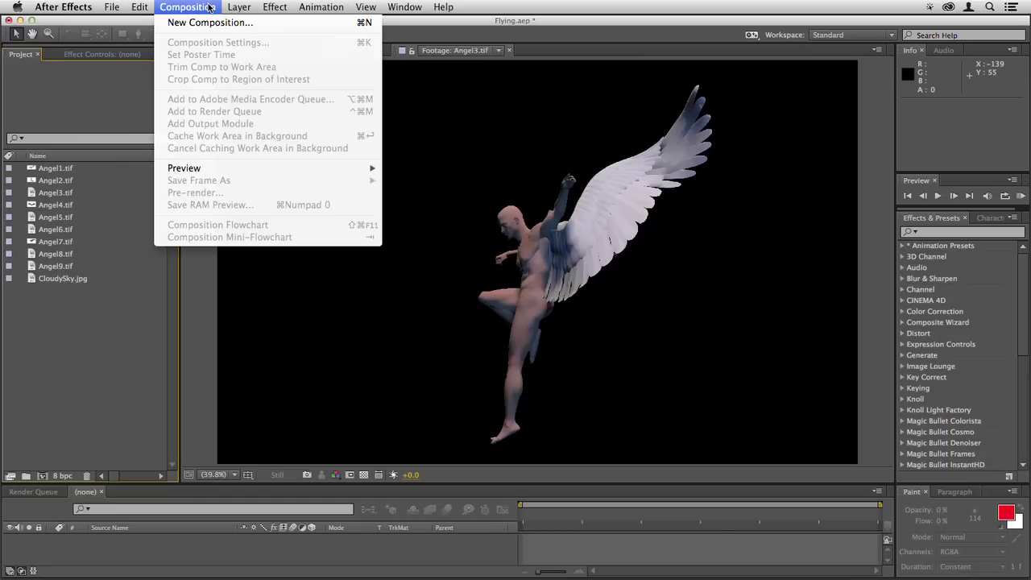
left_click(254, 24)
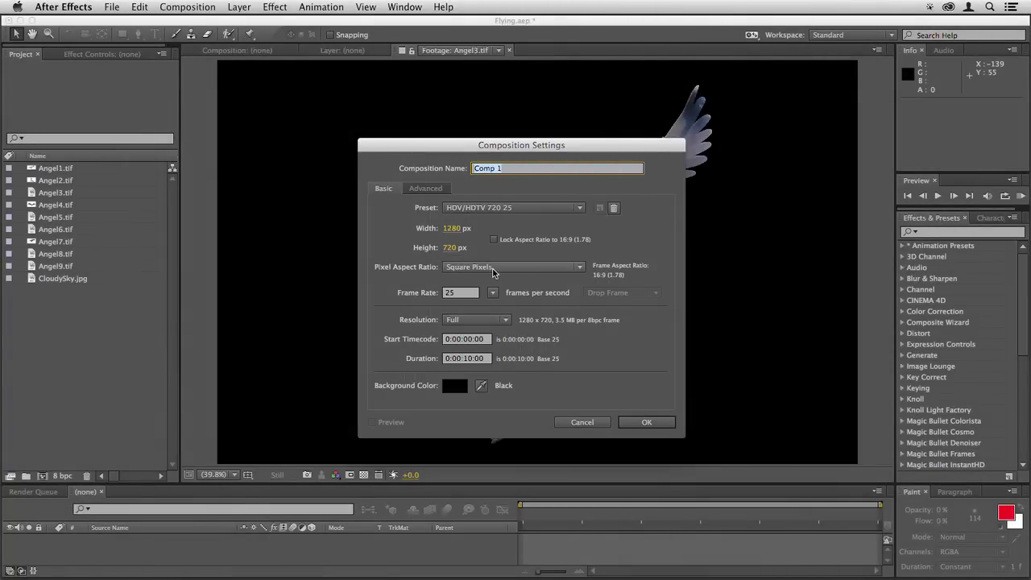
left_click(462, 296)
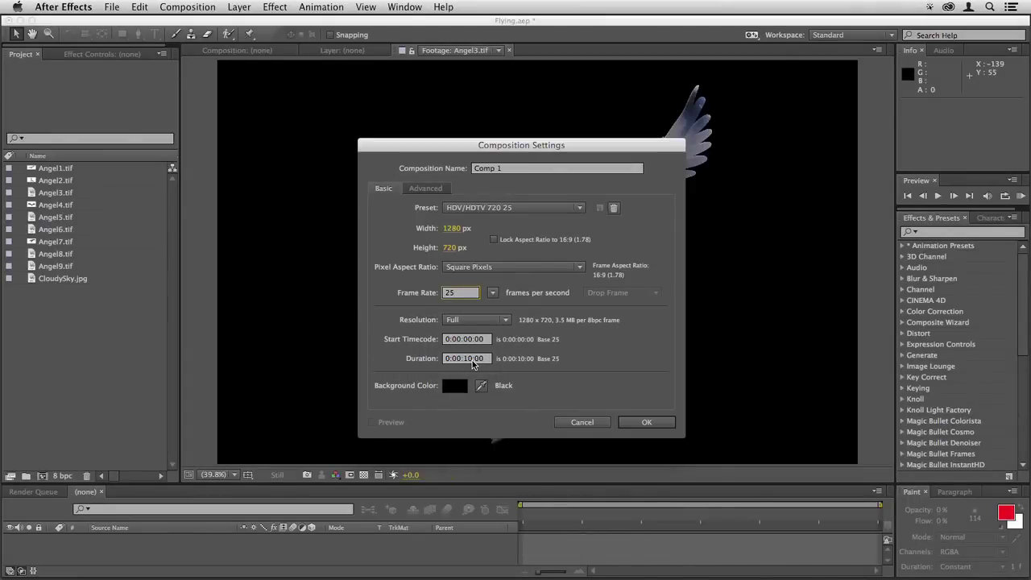
left_click(472, 359)
left_click(645, 422)
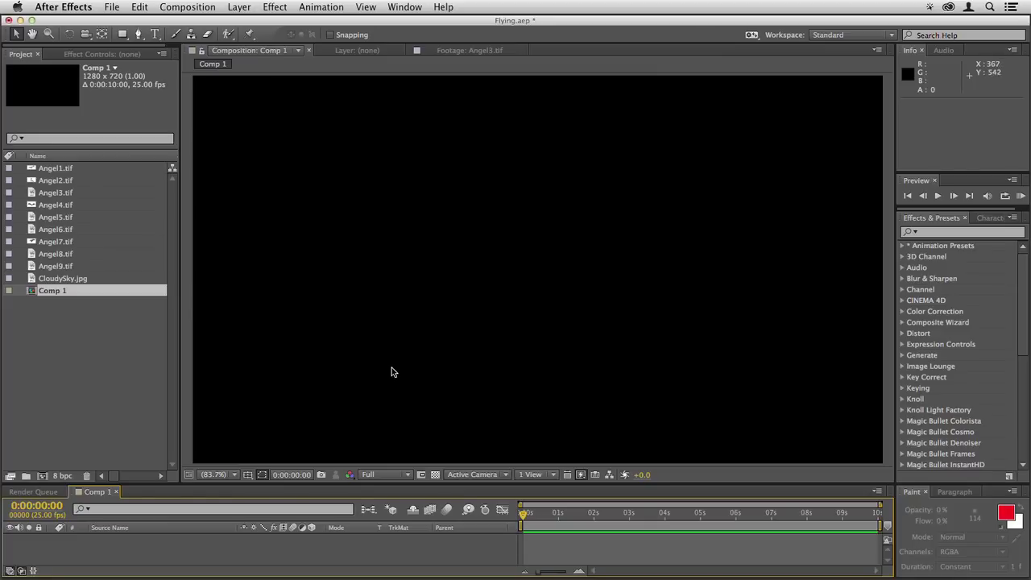
Add CloudySky.jpg to Comp 1, zoom the view to 50%, and enable its 3D switch
left_click(66, 279)
left_click_drag(71, 280, 522, 540)
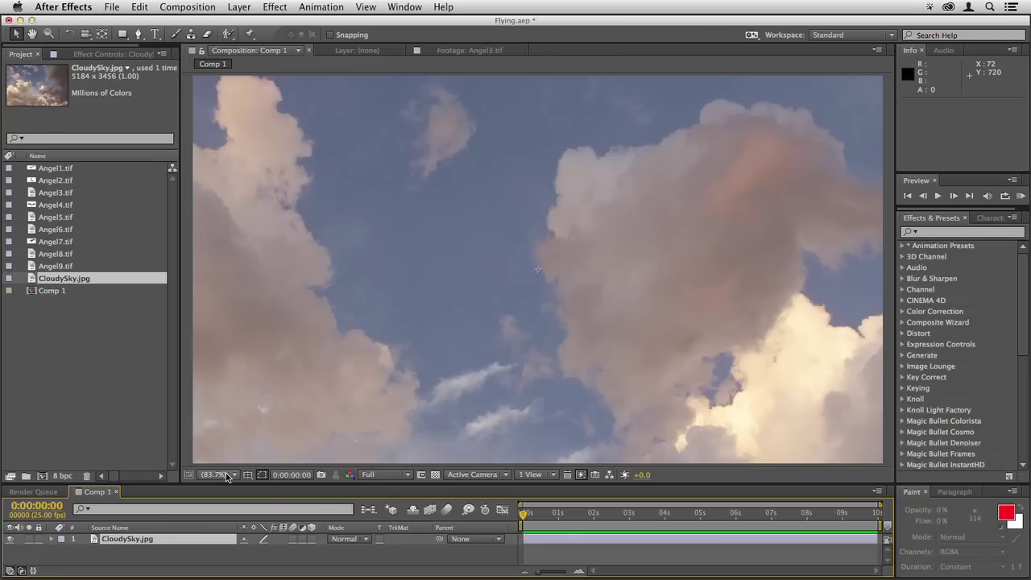
key("comma")
key("comma")
key("comma")
key("comma")
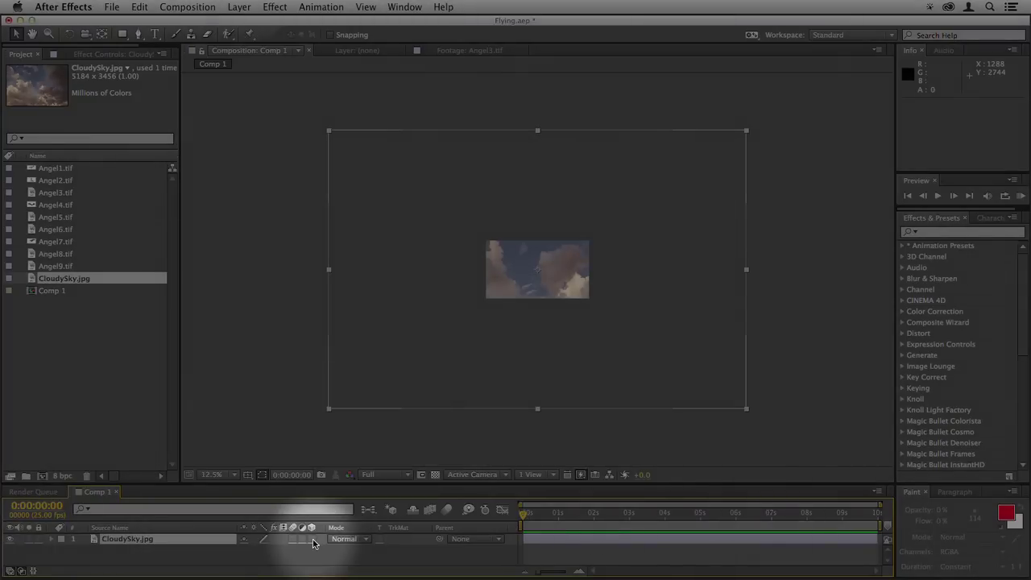
left_click(311, 539)
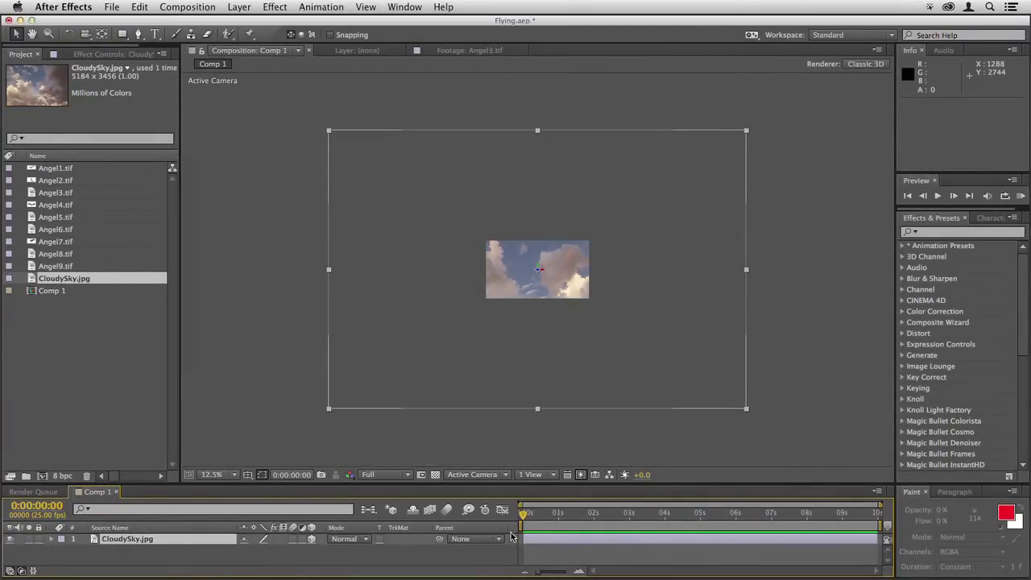
Start a new two-node camera, Camera 1, using the 35mm lens preset
left_click(240, 7)
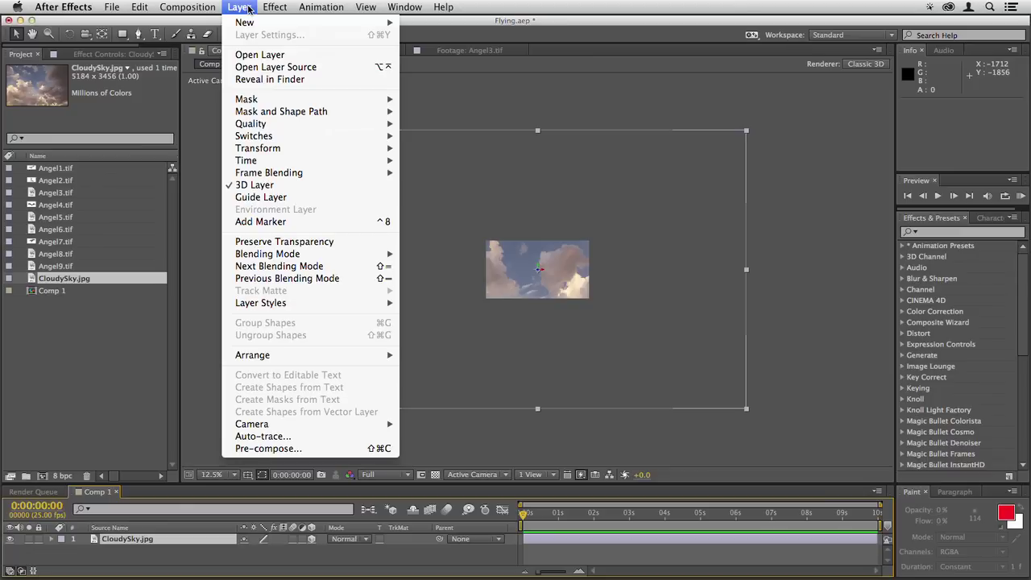
mouse_move(246, 23)
left_click(483, 64)
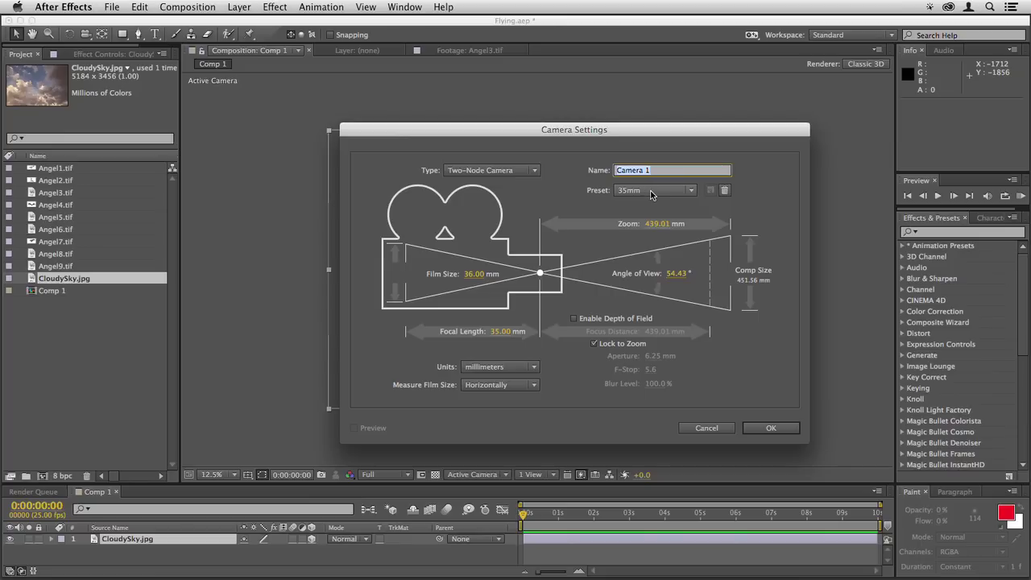
left_click(650, 194)
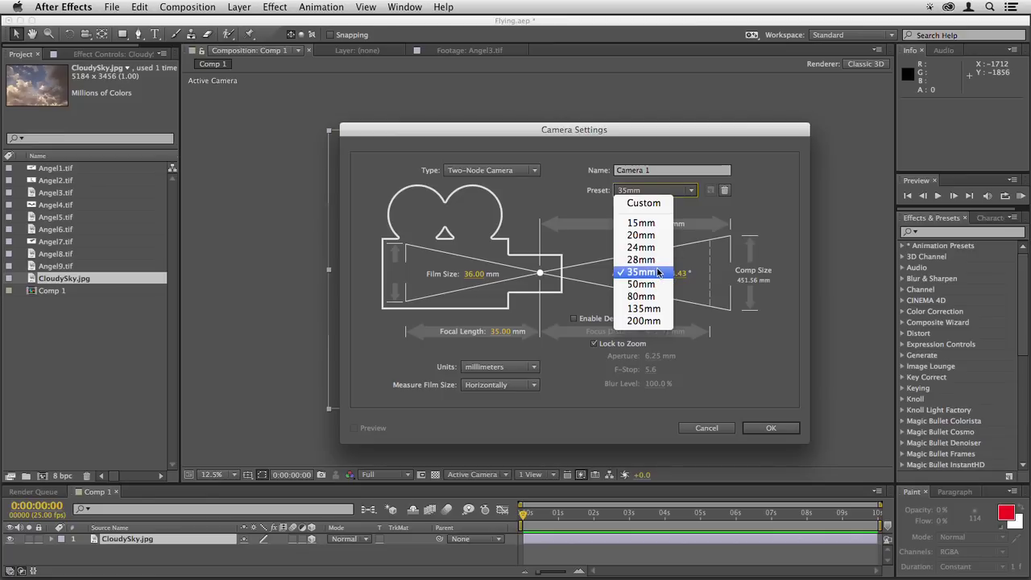
left_click(657, 273)
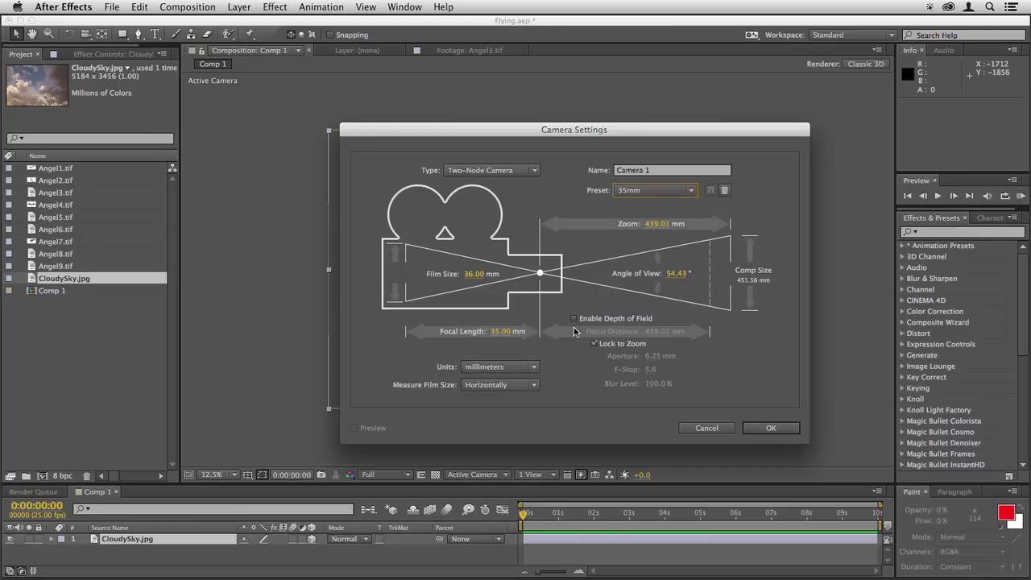
Add Camera 1 to the comp and split the viewer into 2 Views – Horizontal
left_click(769, 427)
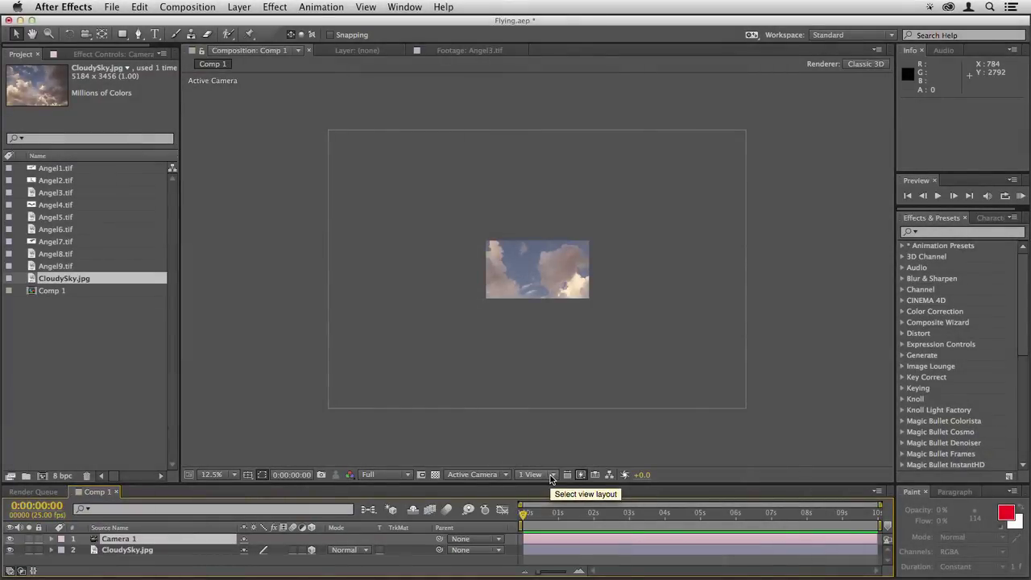
left_click(552, 476)
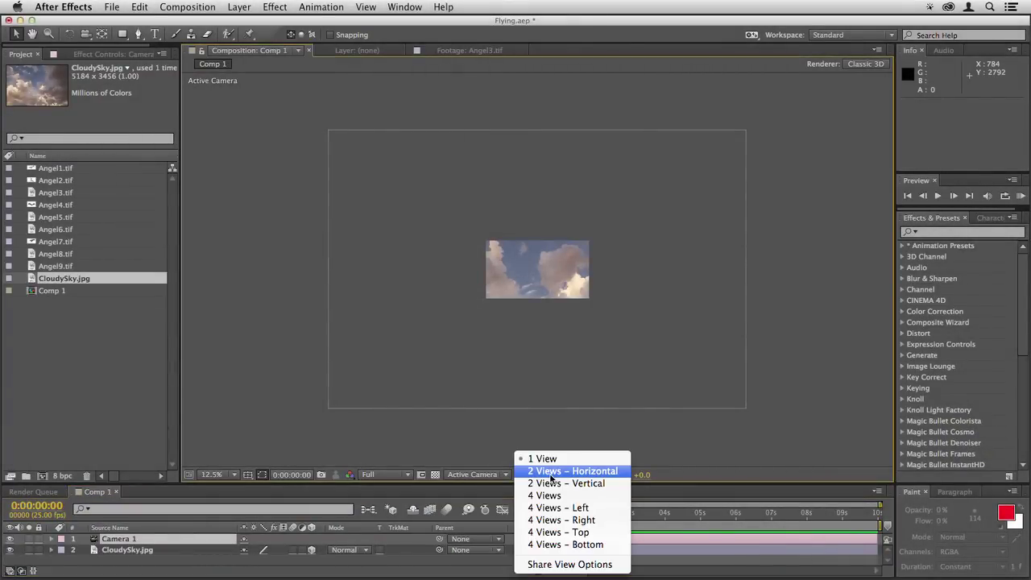
left_click(591, 475)
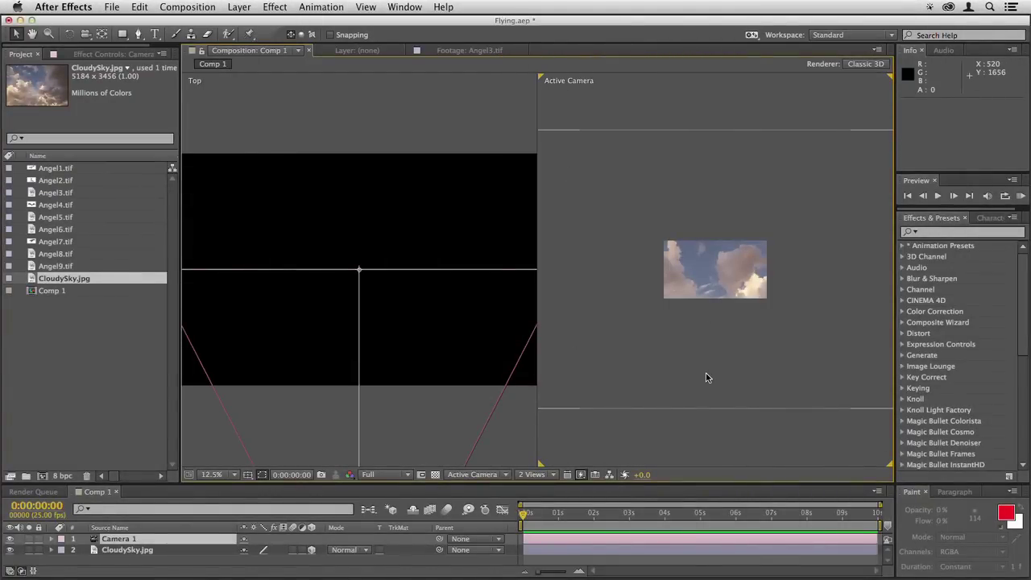
Make the left view the active Top view at 12.5% magnification
left_click(321, 129)
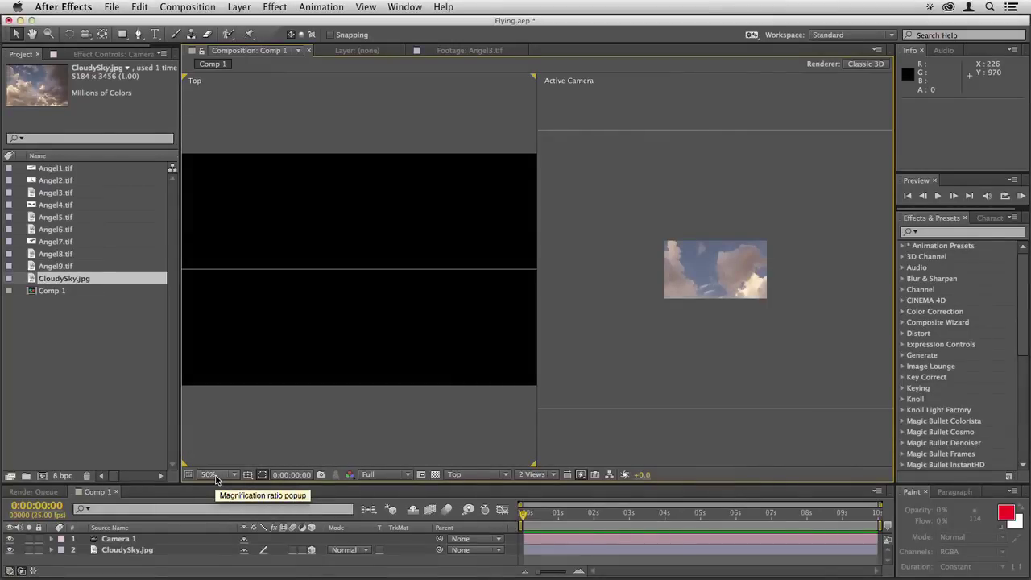
left_click(211, 474)
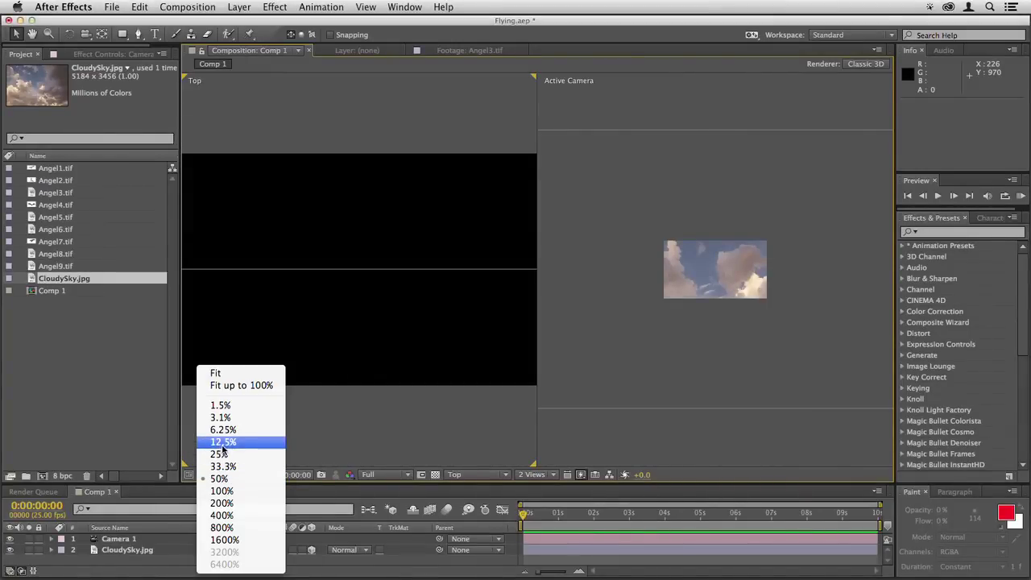
left_click(223, 442)
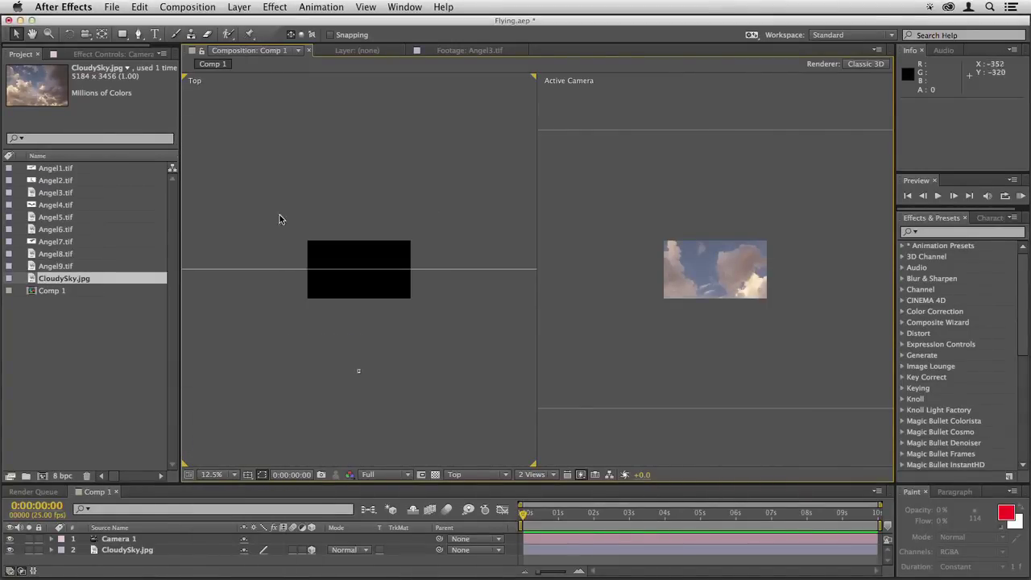
left_click(536, 540)
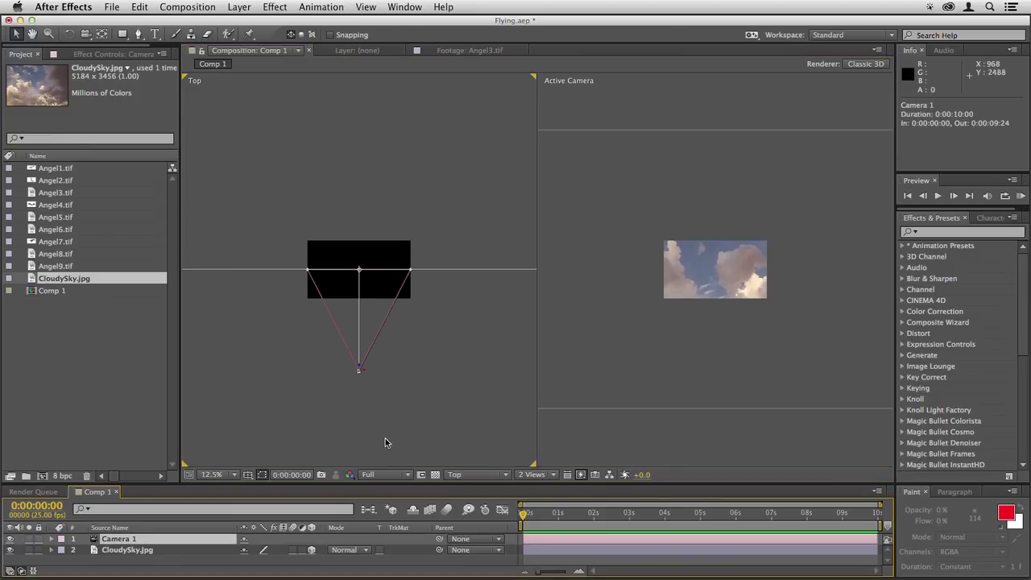
left_click(476, 271)
left_click(405, 370)
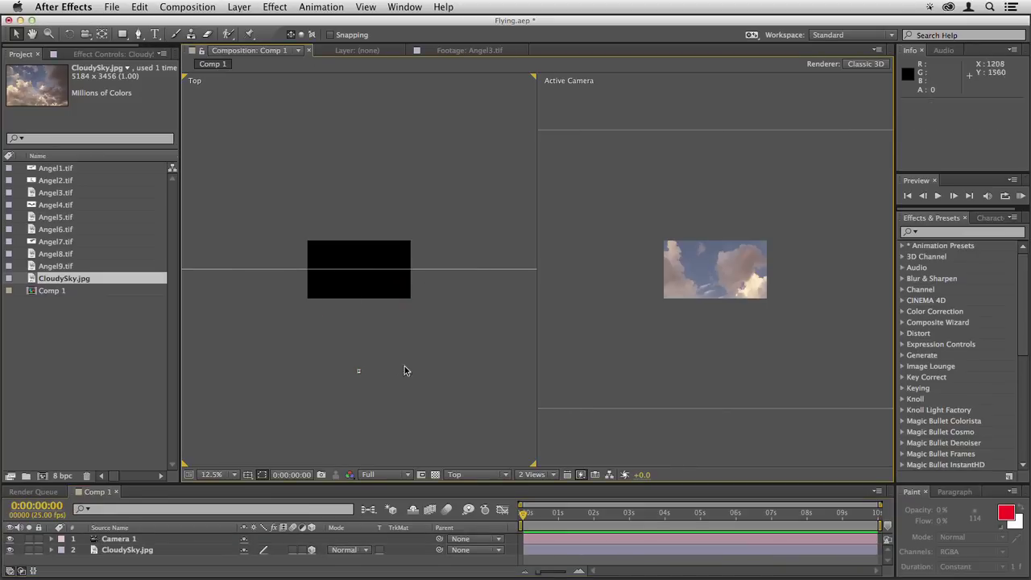
left_click(359, 372)
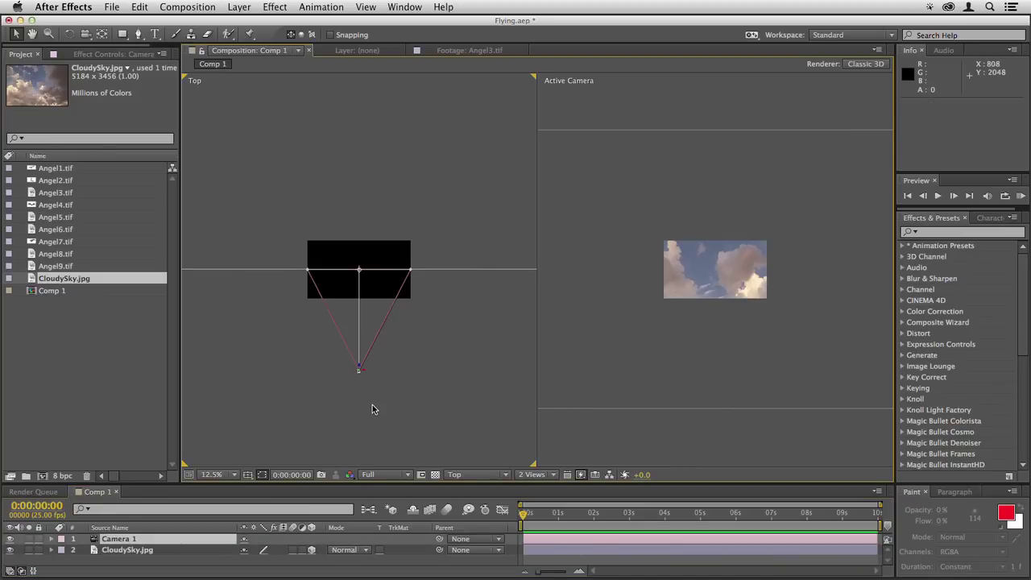
key("period")
key("period")
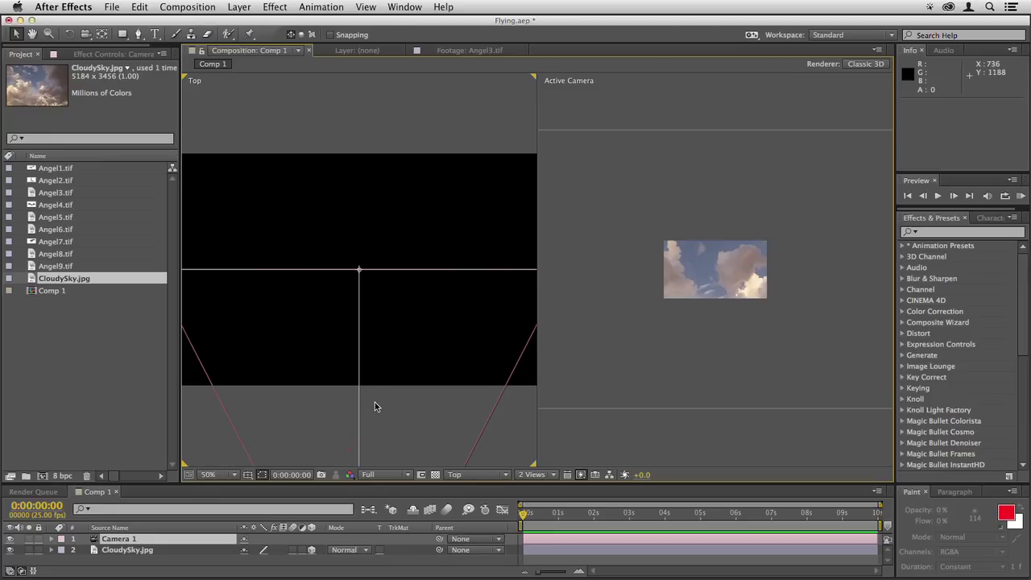
key("h")
left_click_drag(368, 395, 389, 108)
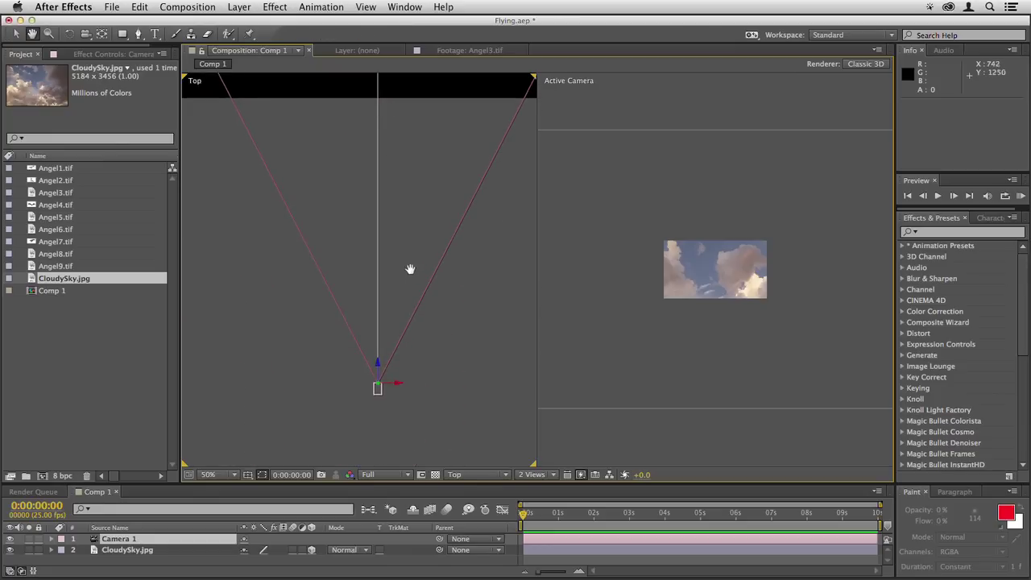
left_click_drag(409, 271, 394, 264)
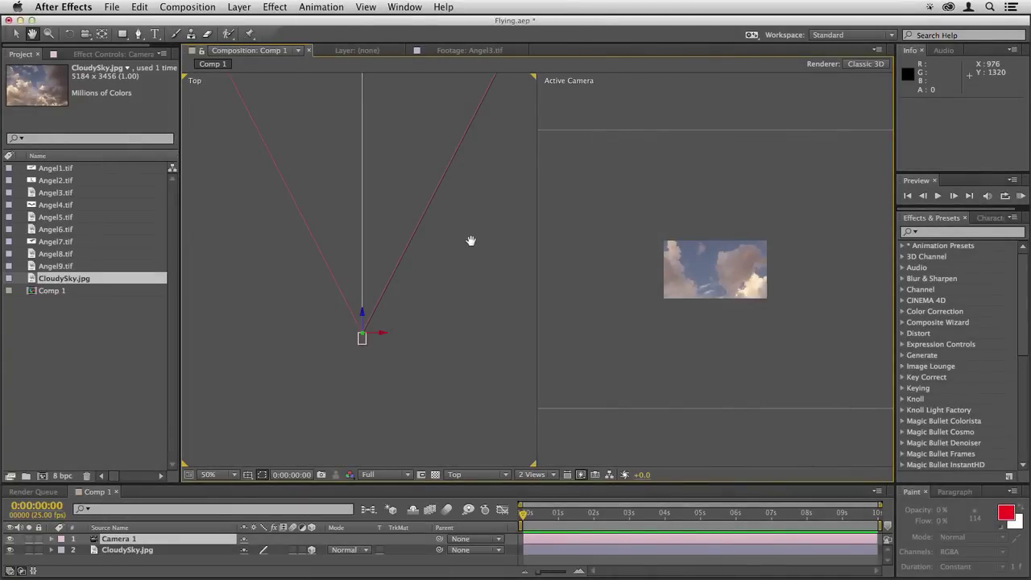
left_click_drag(459, 231, 461, 355)
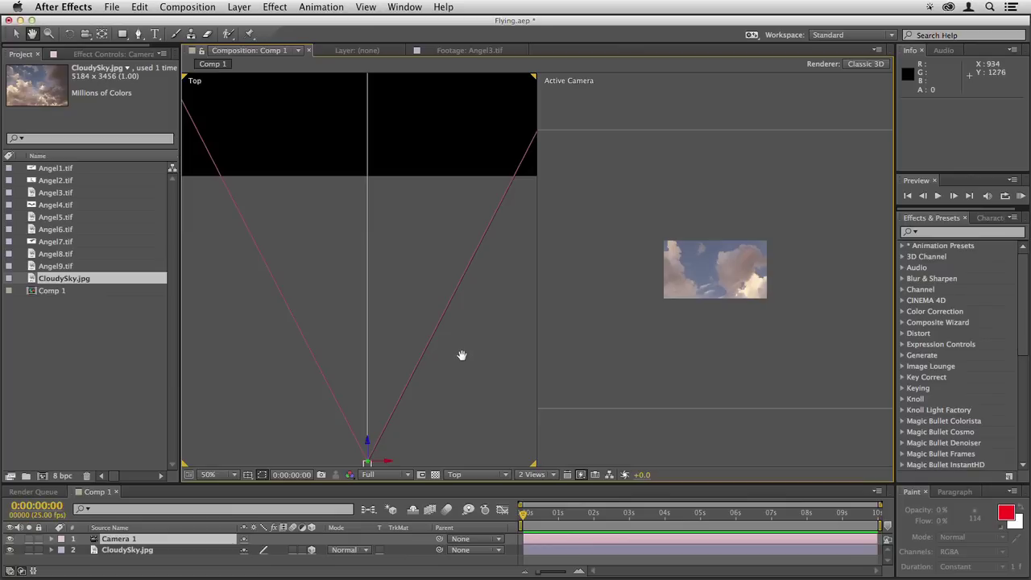
key("comma")
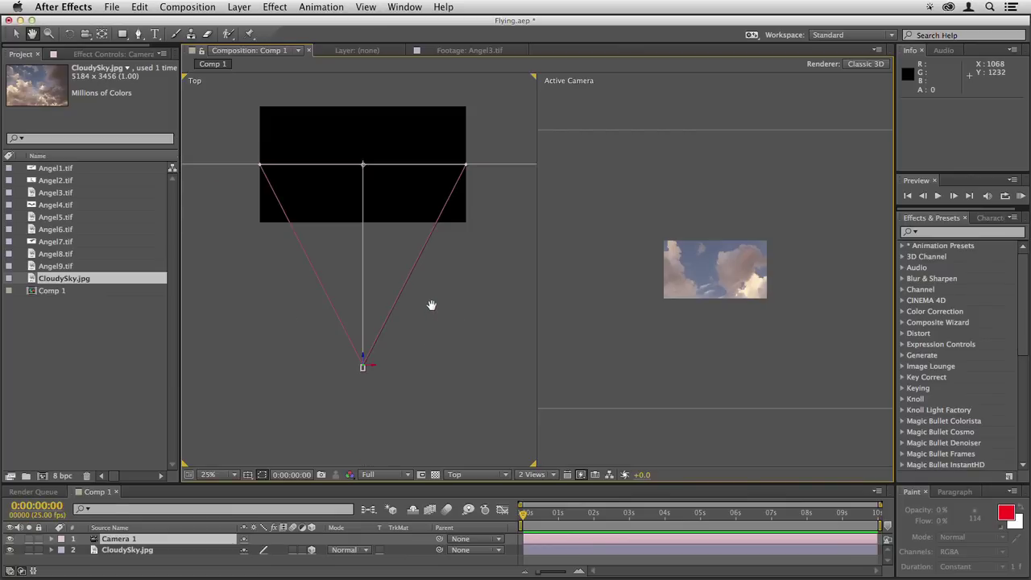
key("v")
left_click(432, 306)
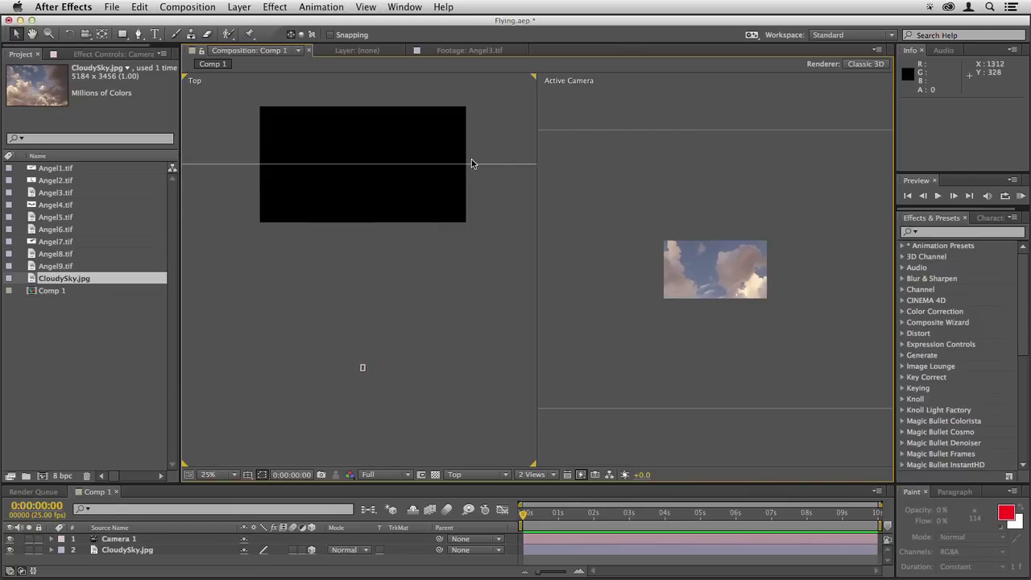
left_click(498, 168)
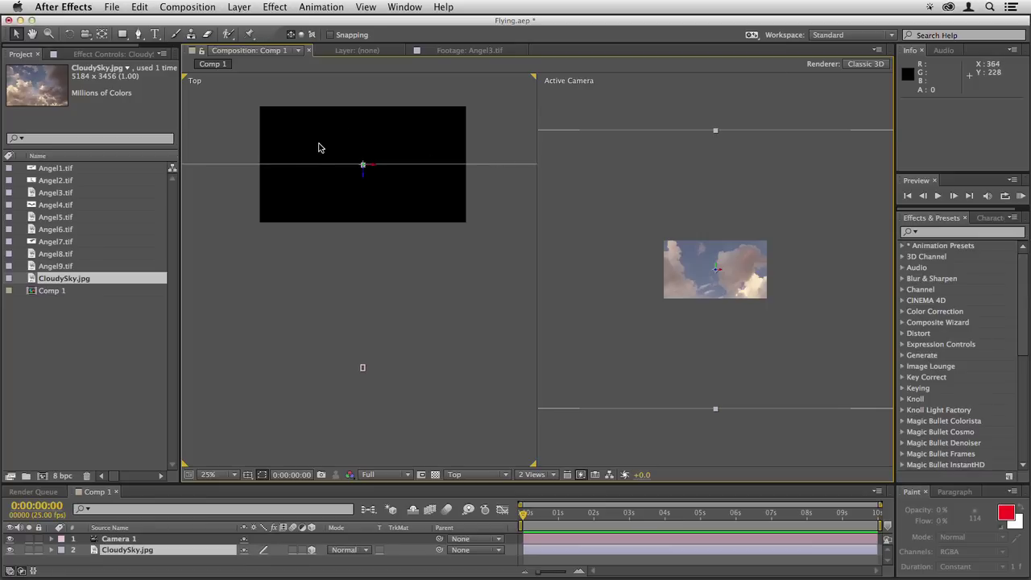
key("w")
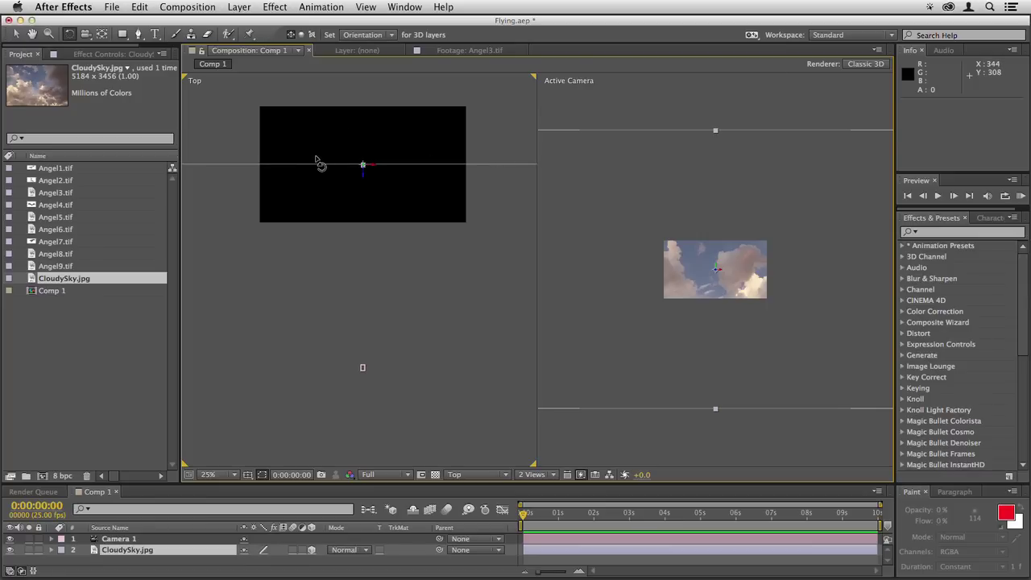
left_click_drag(315, 168, 330, 128)
key("ctrl+z")
key("ctrl+shift+z")
key("ctrl+z")
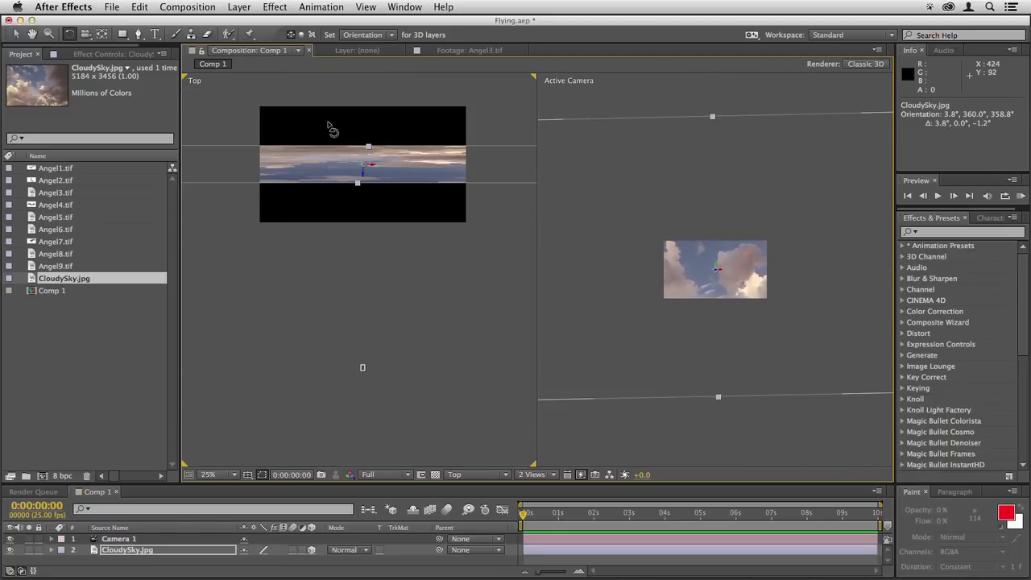
Undo the leftover sky rotation and fit the Active Camera view up to 100%
key("ctrl+z")
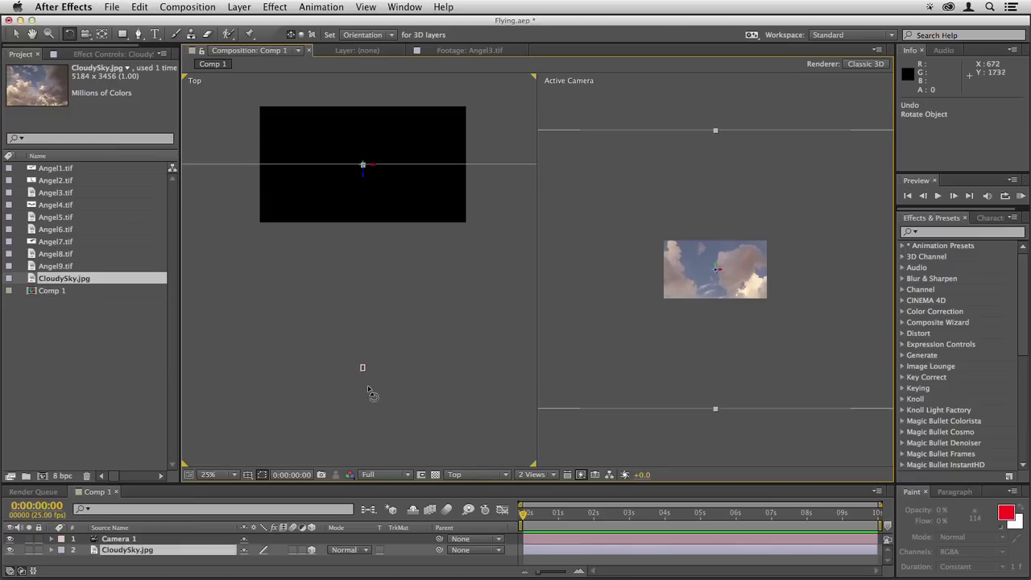
key("v")
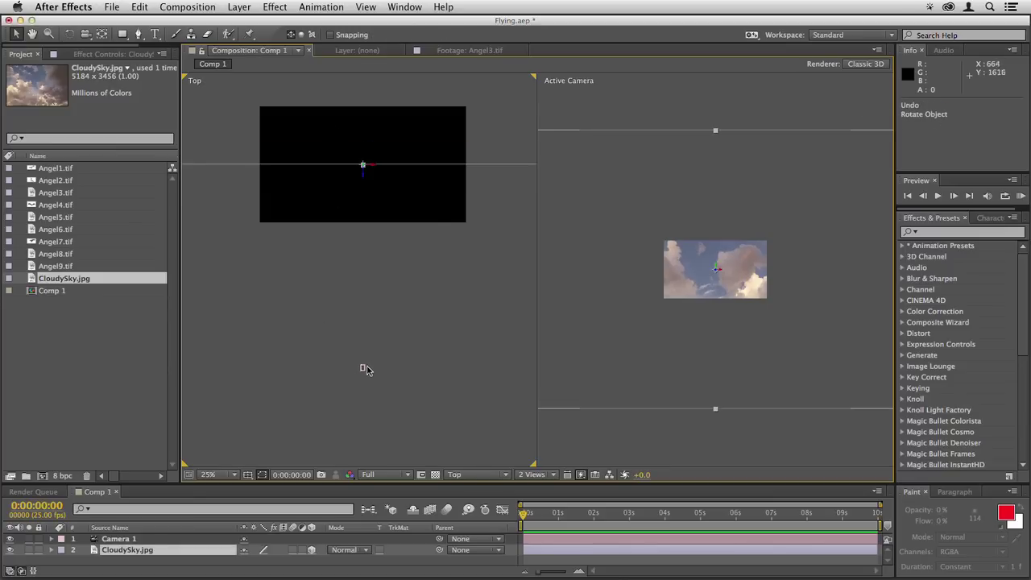
left_click(363, 368)
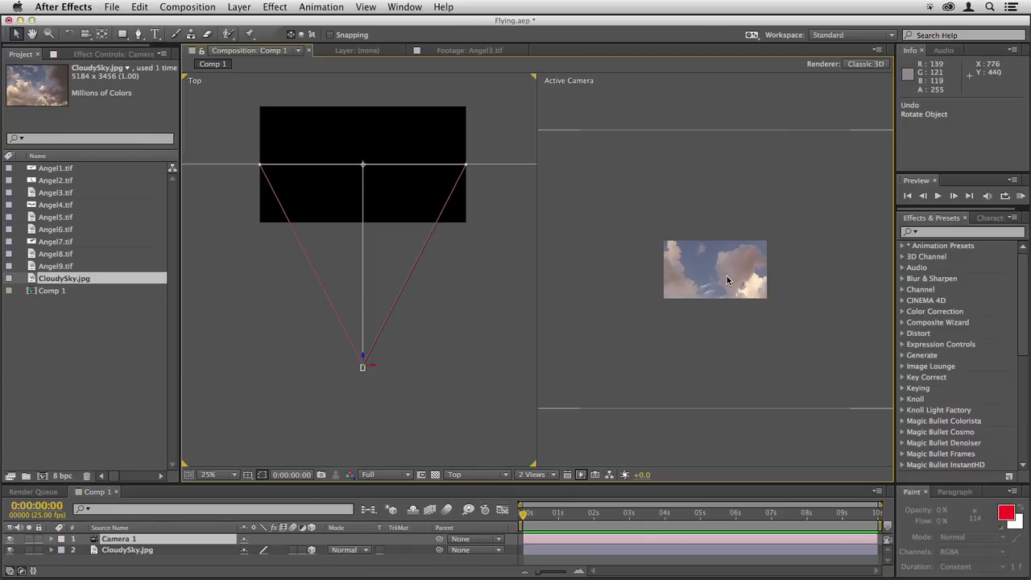
left_click(650, 444)
left_click(229, 474)
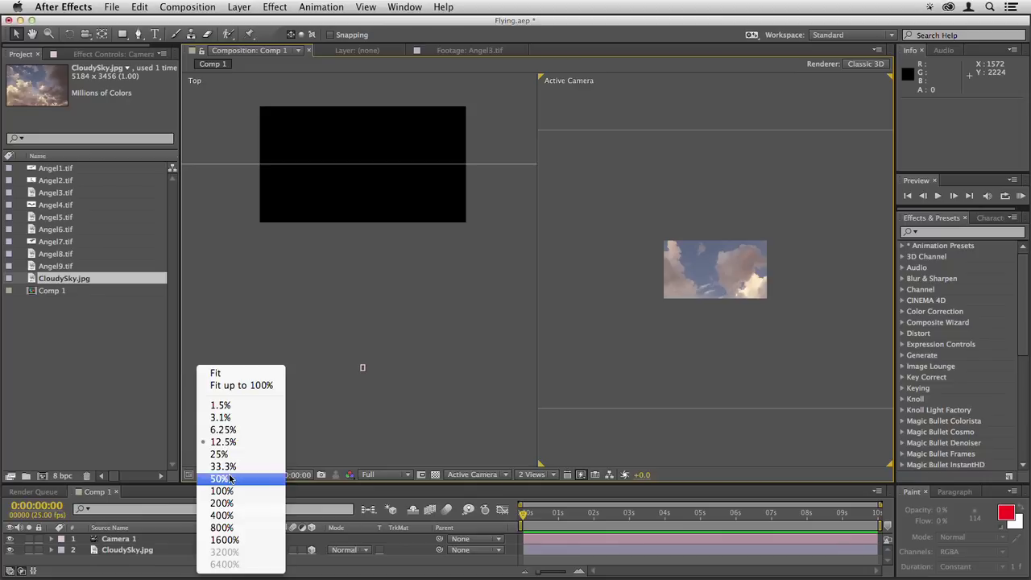
left_click(246, 387)
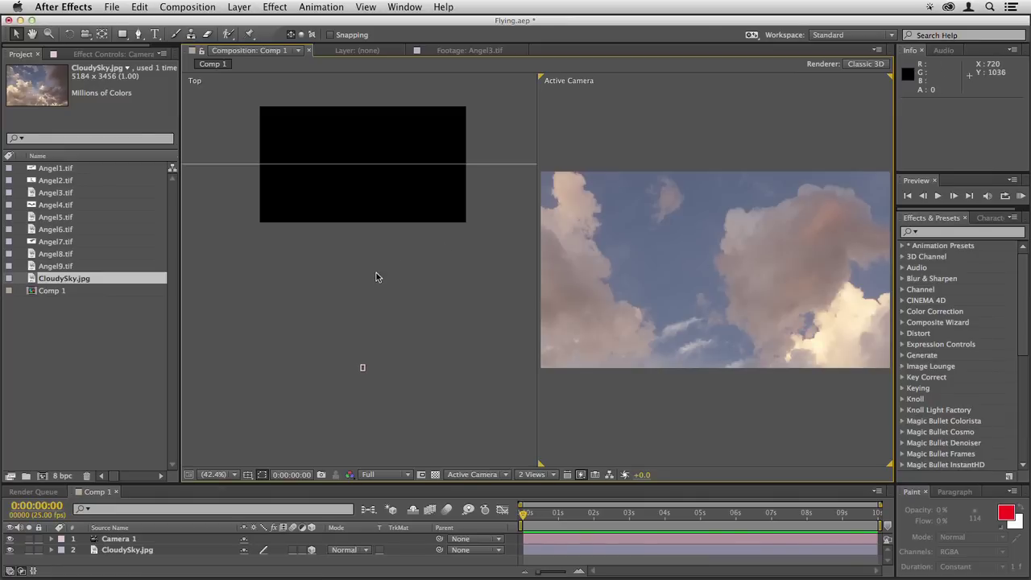
Zoom the Top view out to 6.25% and select Camera 1 to show its view lines
left_click(356, 279)
key("comma")
key("comma")
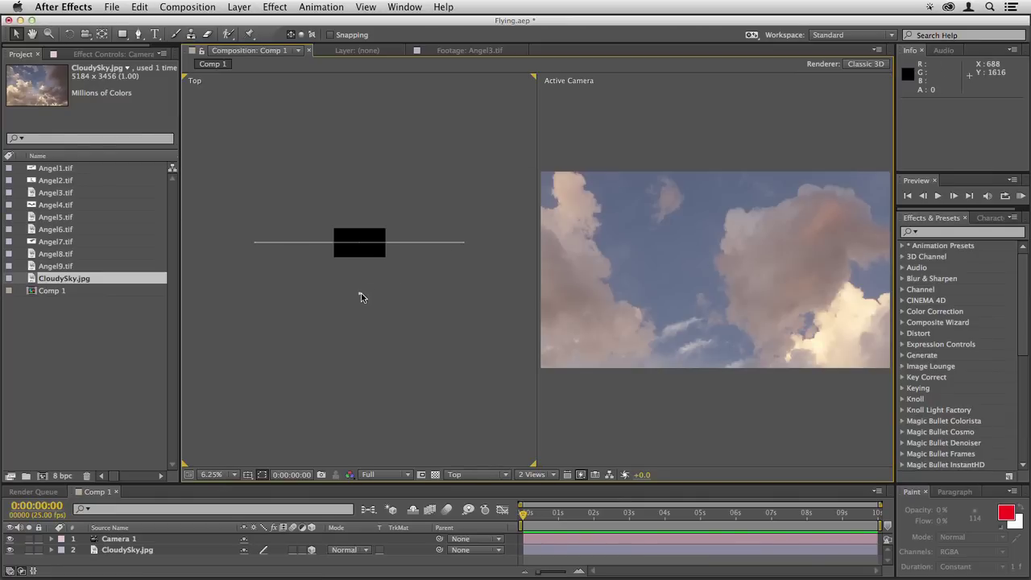
left_click(360, 294)
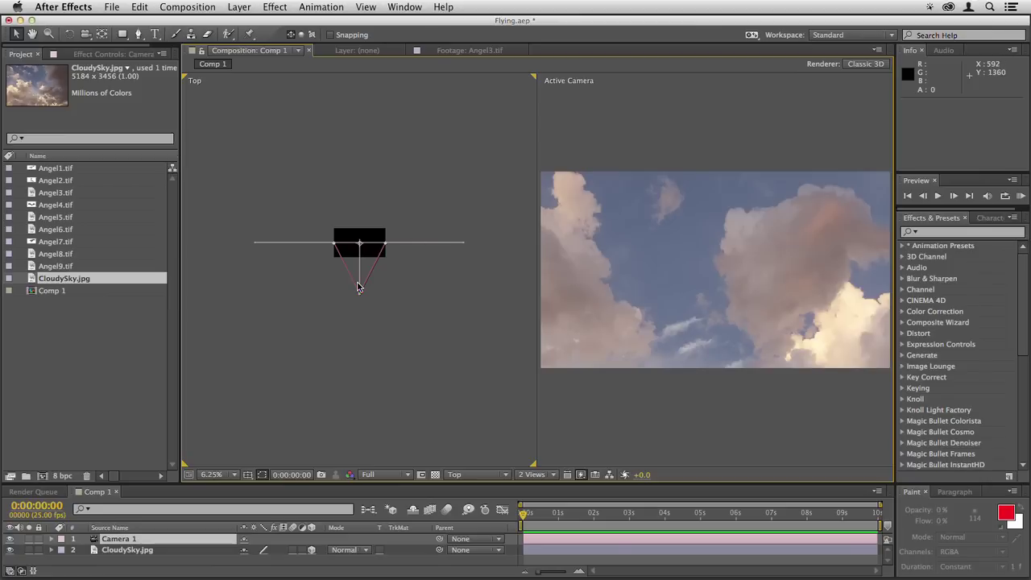
left_click_drag(362, 286, 361, 291)
key("comma")
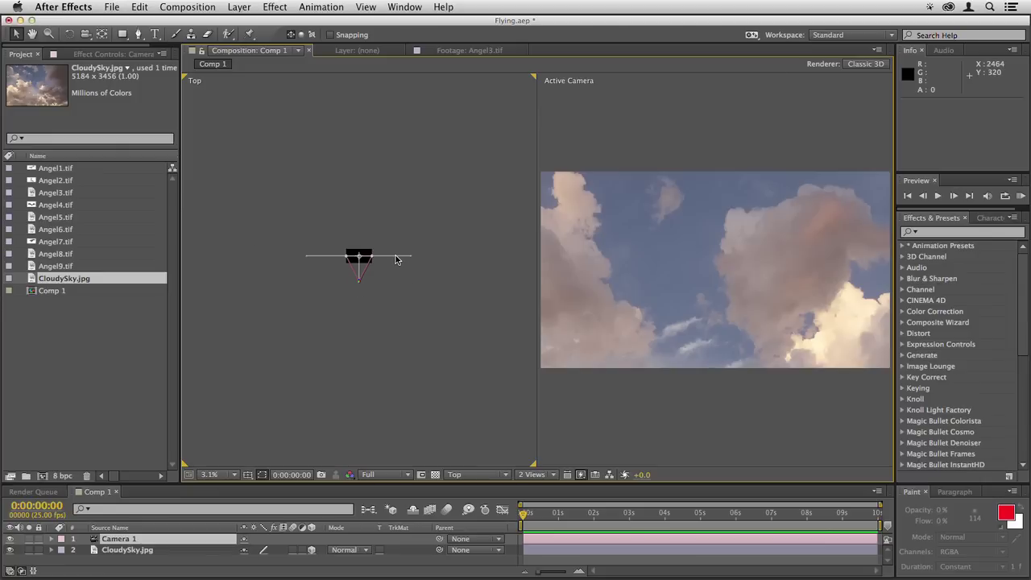
left_click(395, 257)
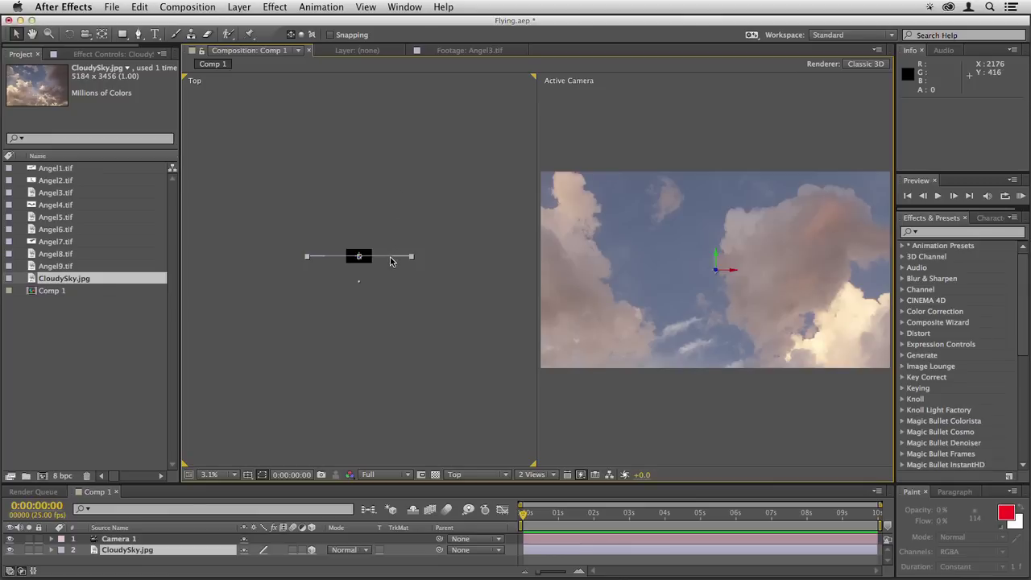
left_click_drag(391, 260, 394, 159)
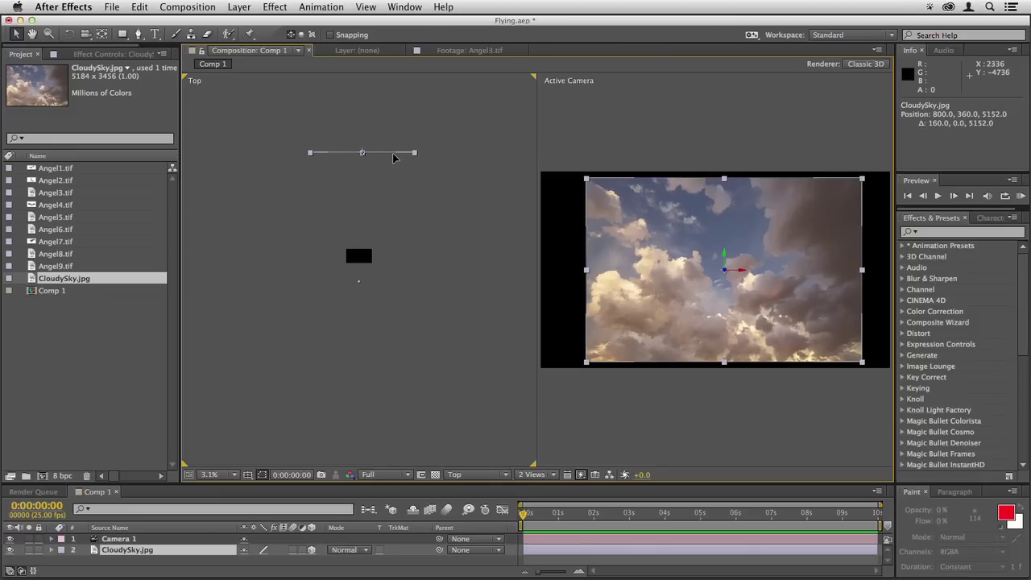
key("super+z")
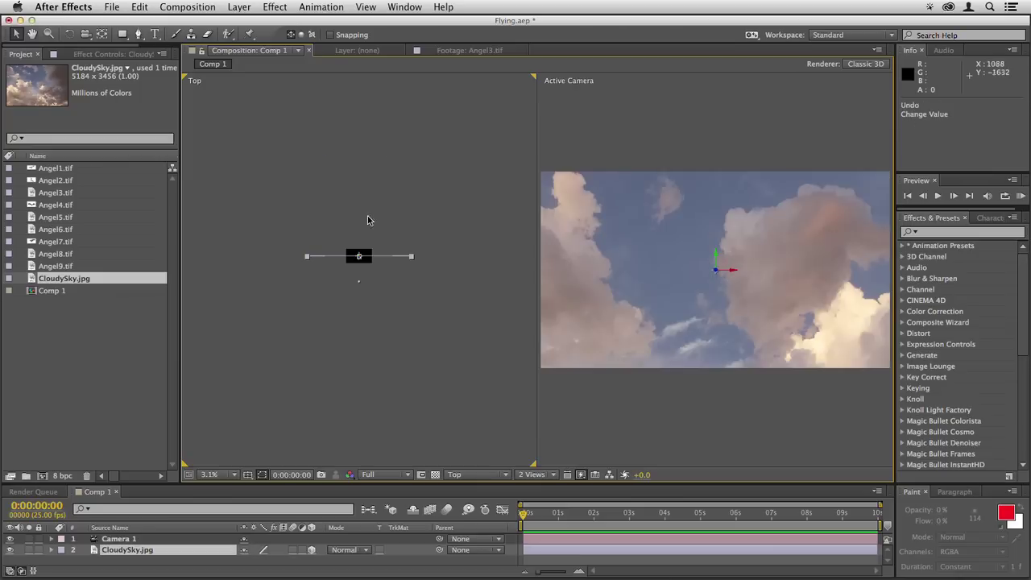
scroll(351, 314, "up", 4)
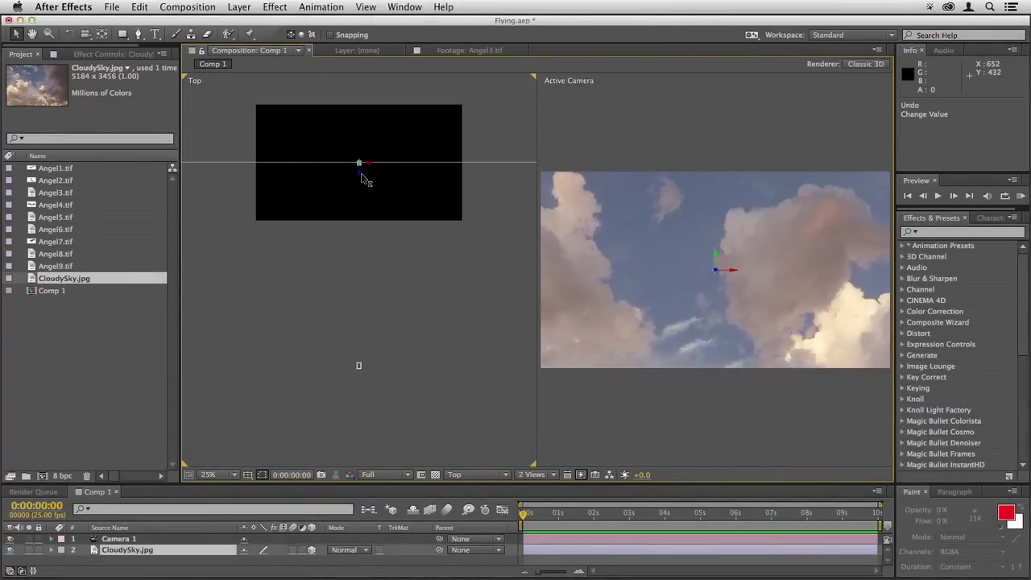
key("comma")
key("comma")
key("comma")
key("comma")
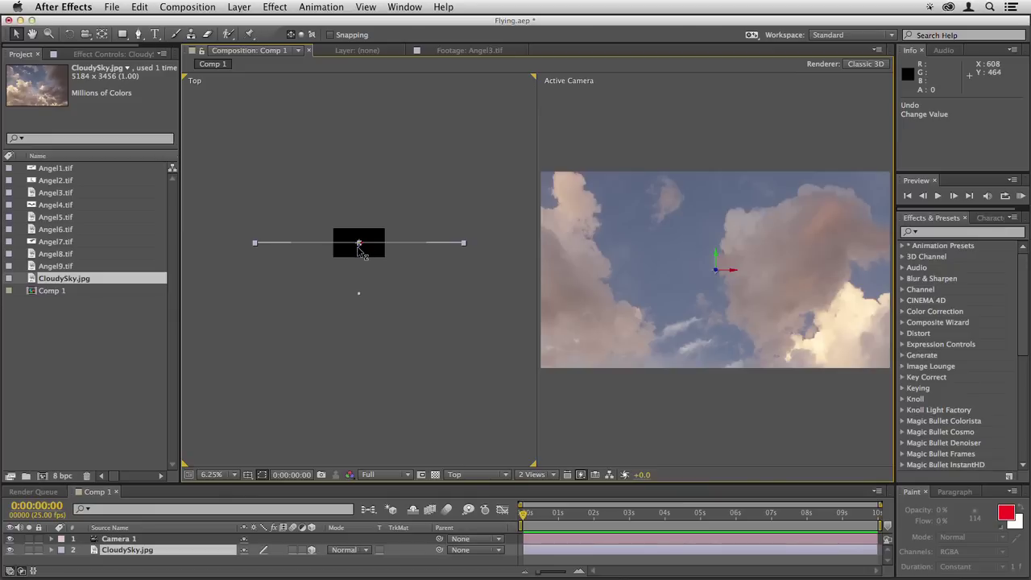
left_click_drag(358, 242, 382, 99)
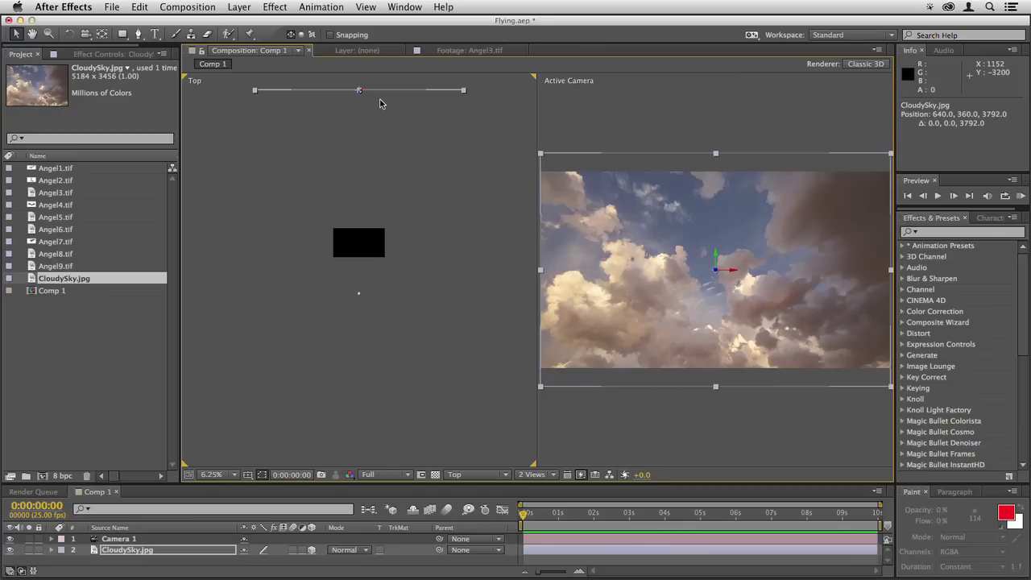
key("ctrl+z")
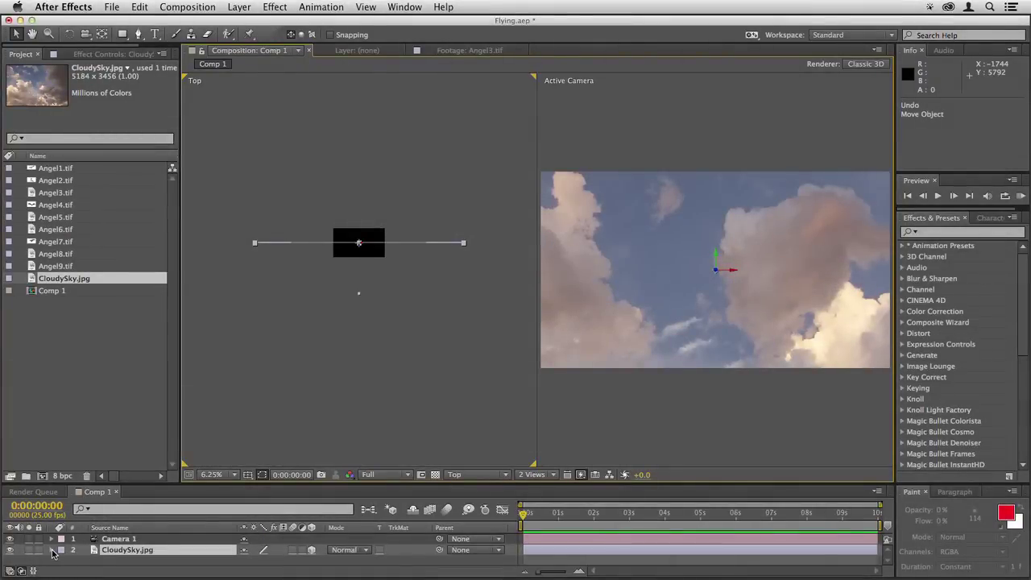
Reveal CloudySky.jpg's Transform properties and drag the sky back in the Top view
left_click(54, 550)
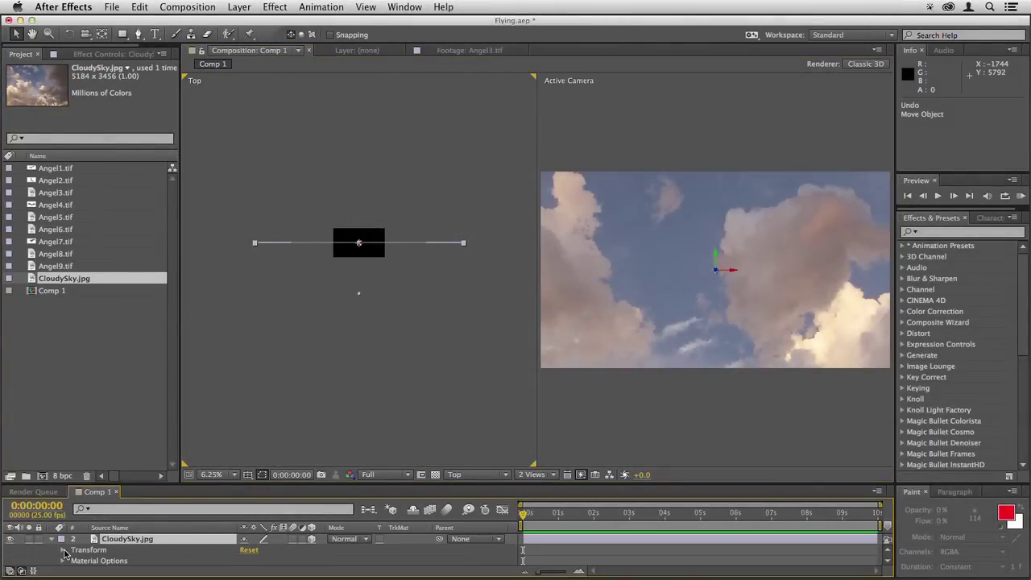
left_click(64, 551)
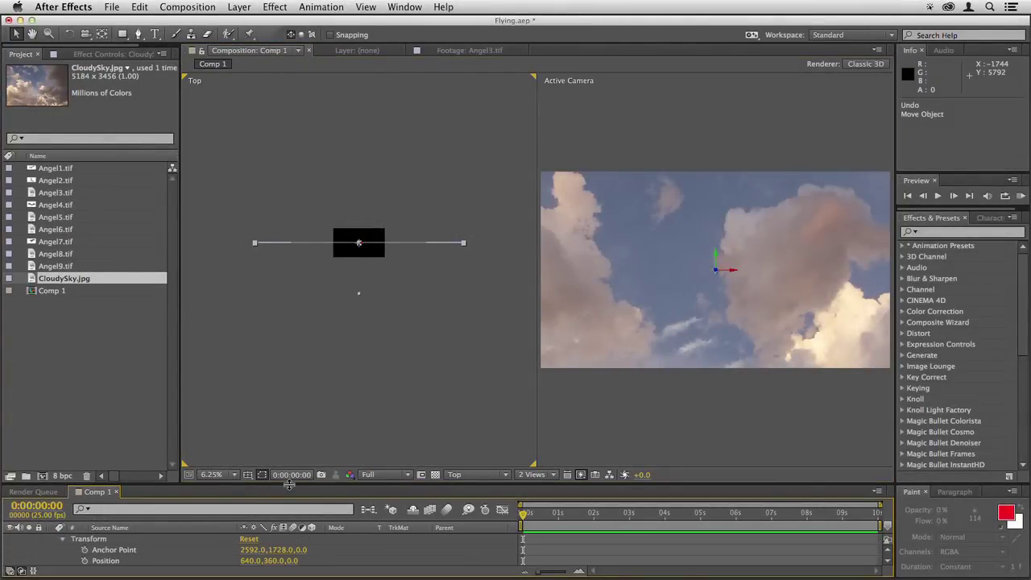
left_click_drag(289, 485, 289, 405)
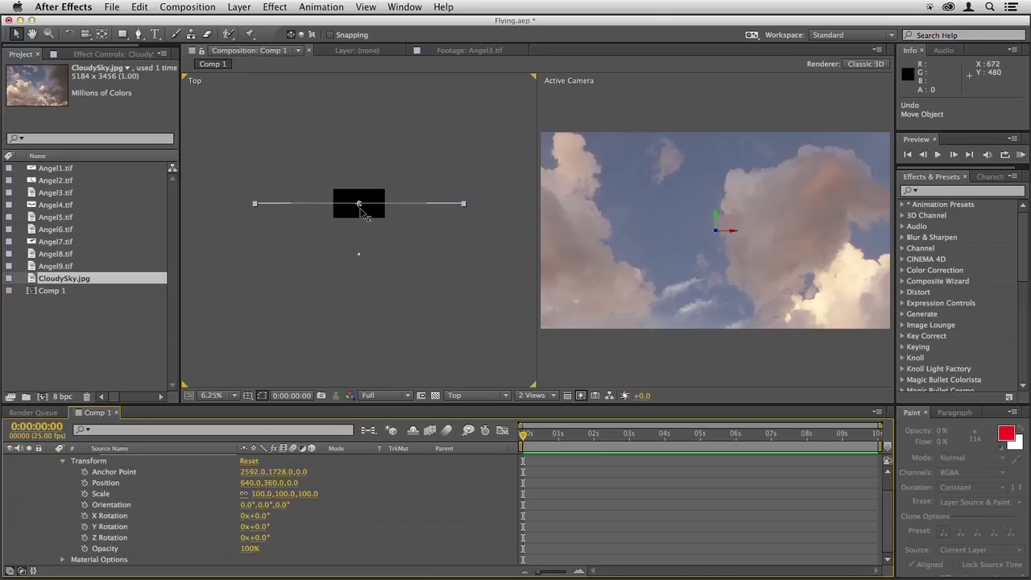
left_click_drag(360, 211, 363, 163)
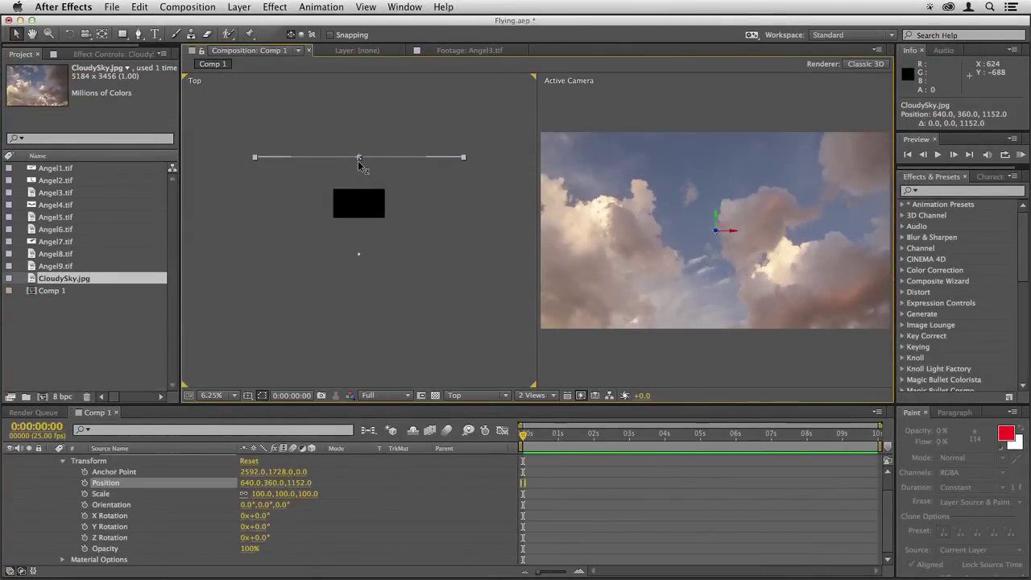
left_click_drag(359, 163, 359, 117)
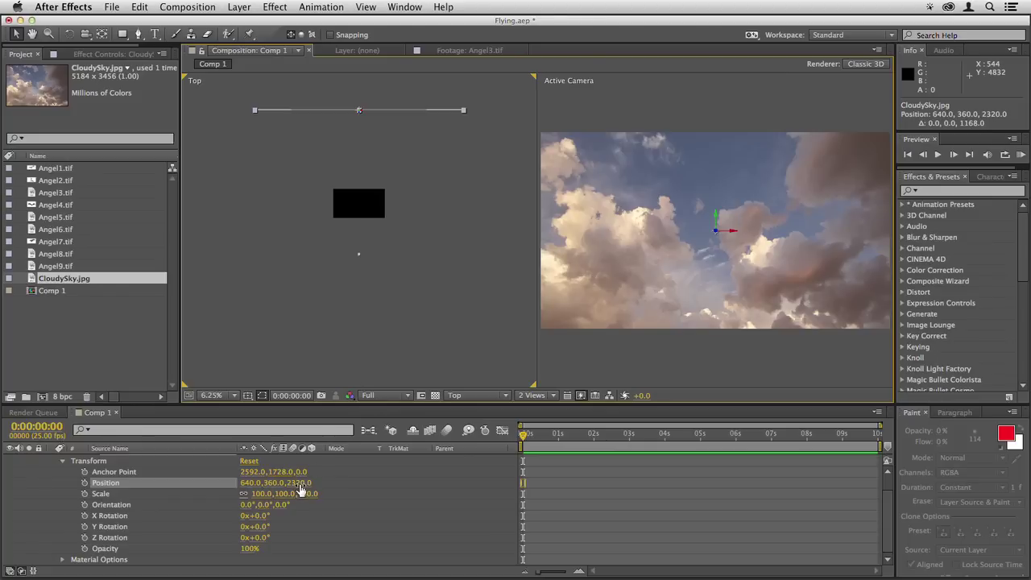
Scrub Position Z, zoom the Top view to 3.1%, and push the sky back to 672, 360, 3663
left_click_drag(299, 483, 368, 481)
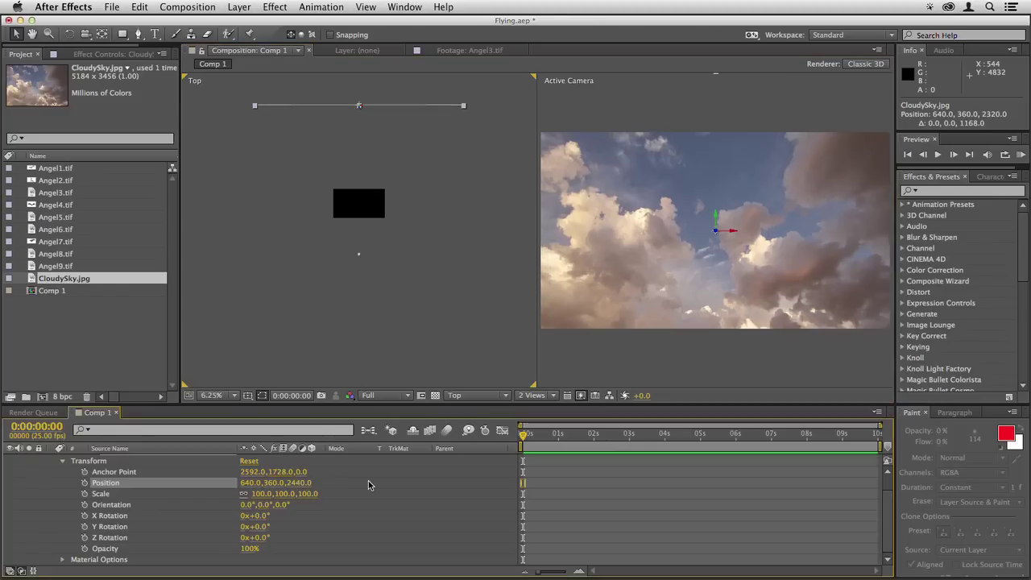
key("super+z")
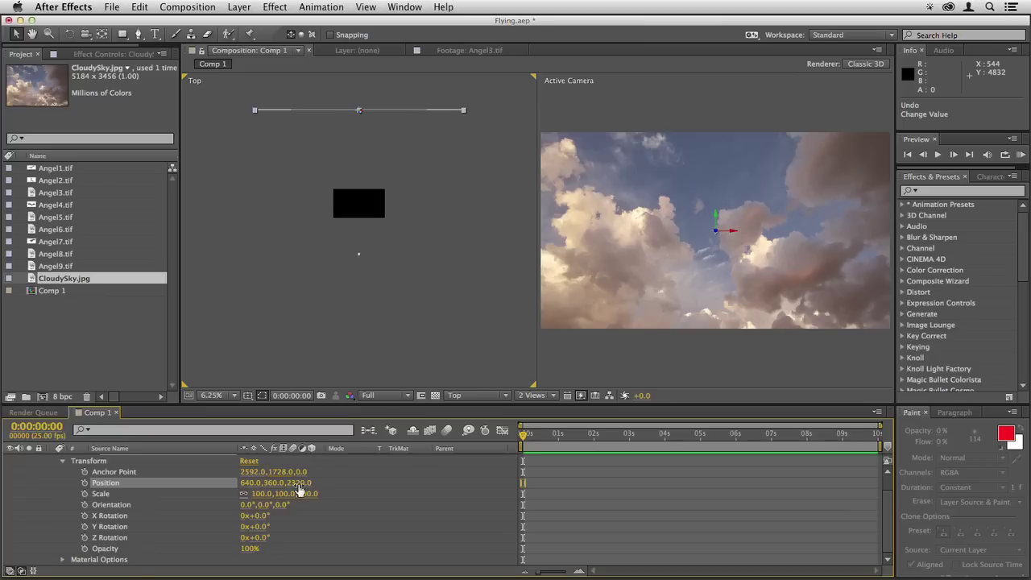
left_click_drag(300, 483, 259, 479)
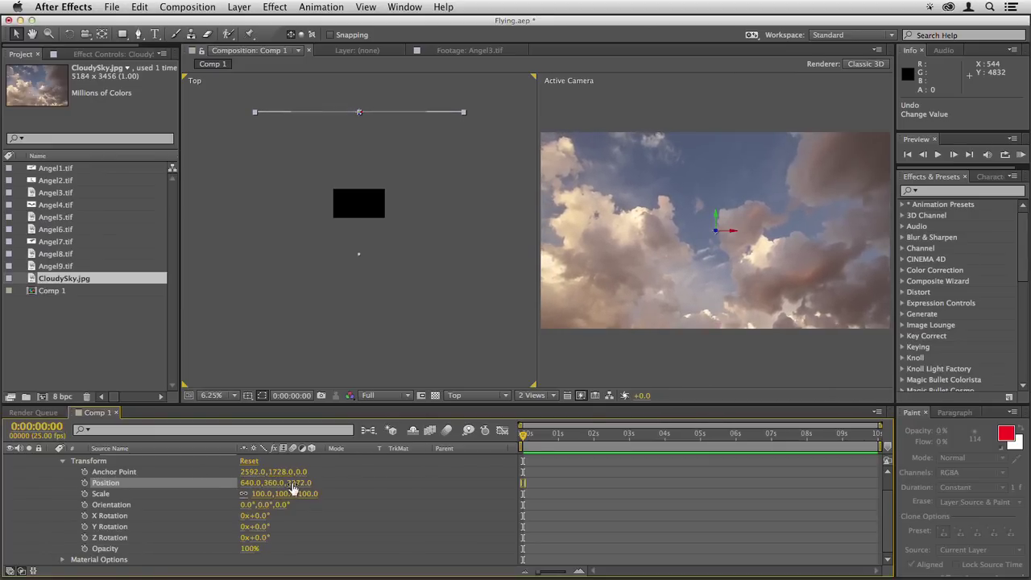
left_click_drag(303, 484, 309, 484)
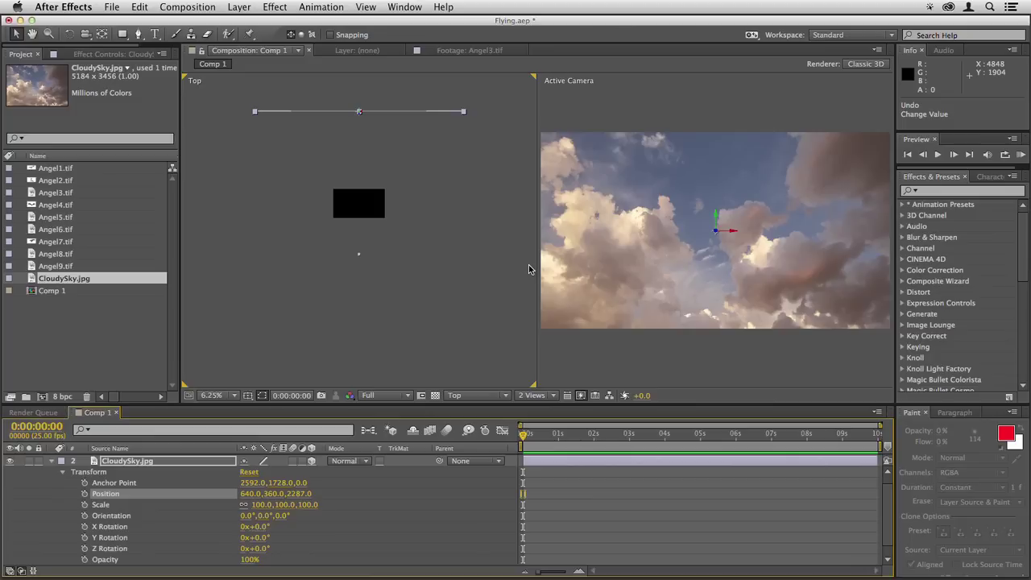
key("comma")
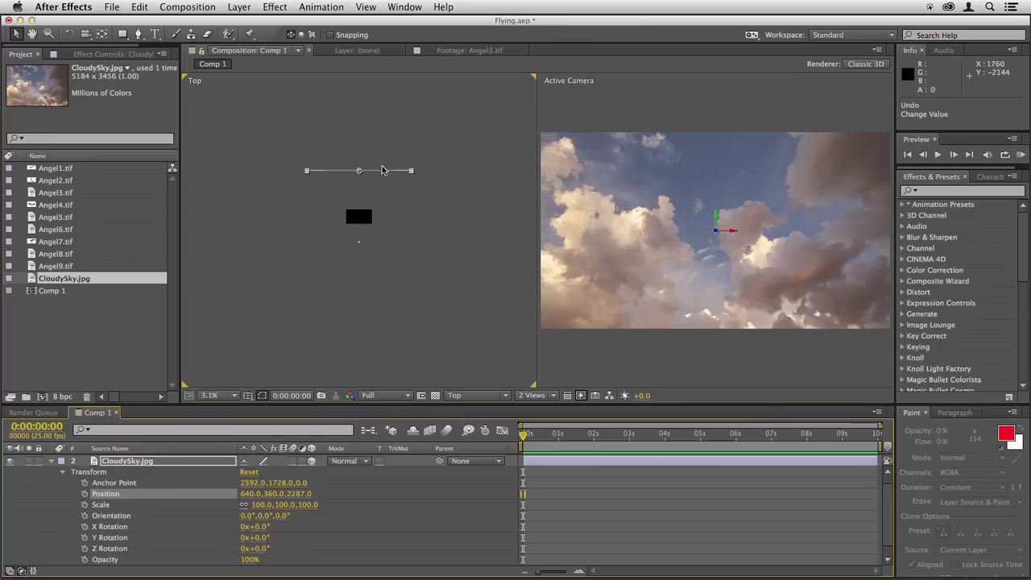
left_click_drag(385, 173, 389, 142)
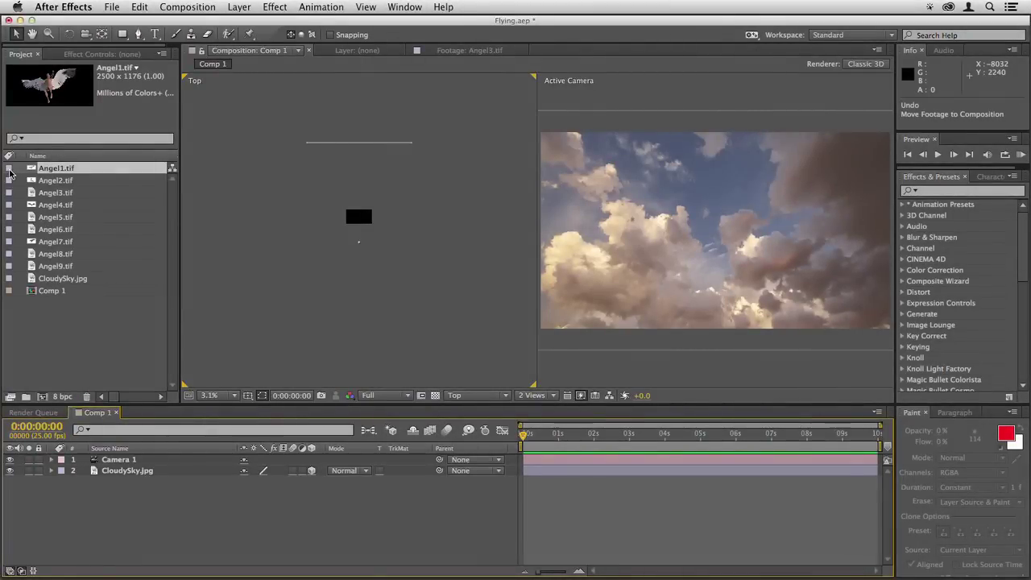
Label Angel1.tif red, Angel2.tif yellow and Angel3.tif aqua
left_click(9, 169)
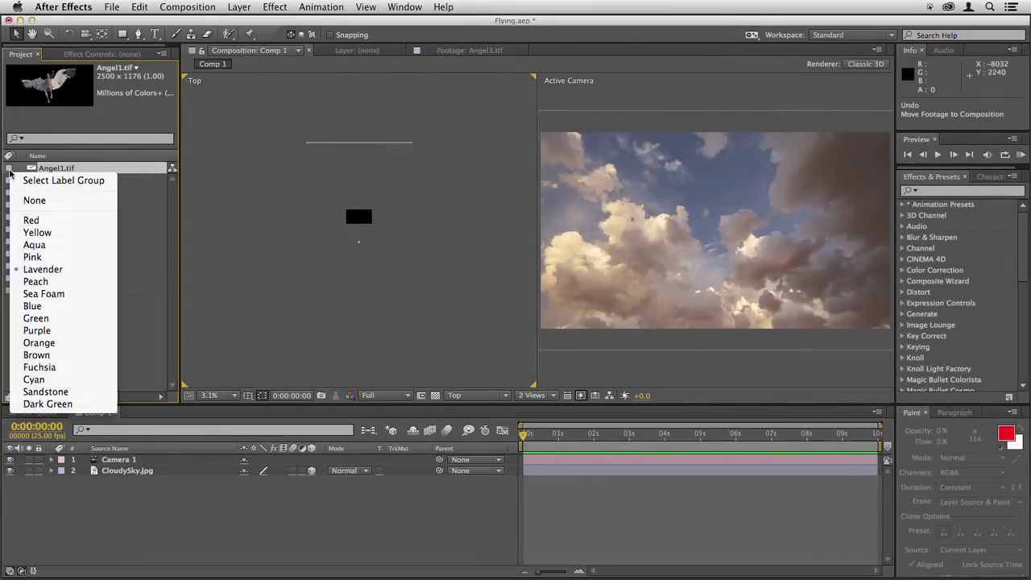
left_click(32, 220)
left_click(9, 180)
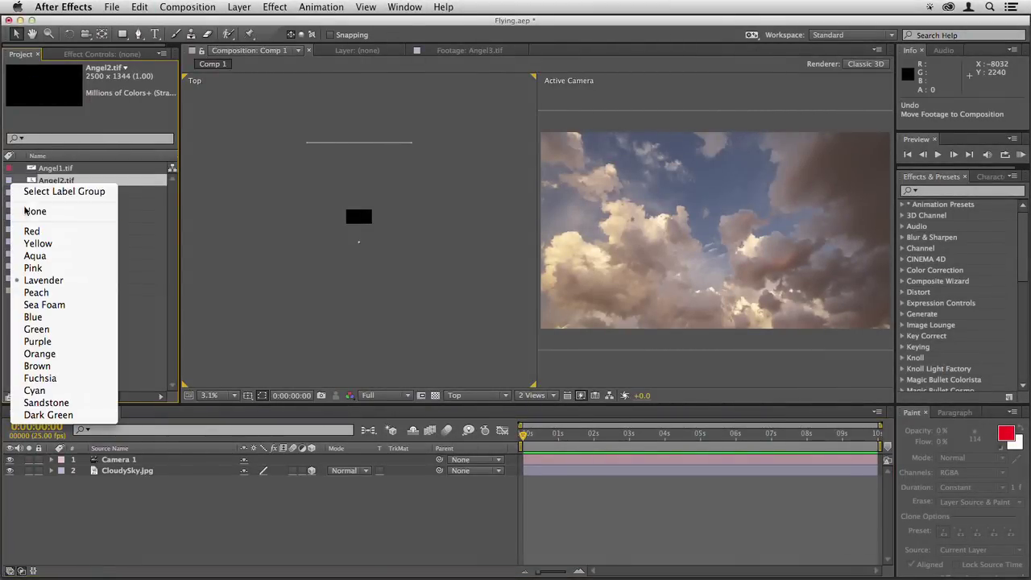
left_click(32, 244)
left_click(9, 193)
left_click(8, 194)
left_click(33, 266)
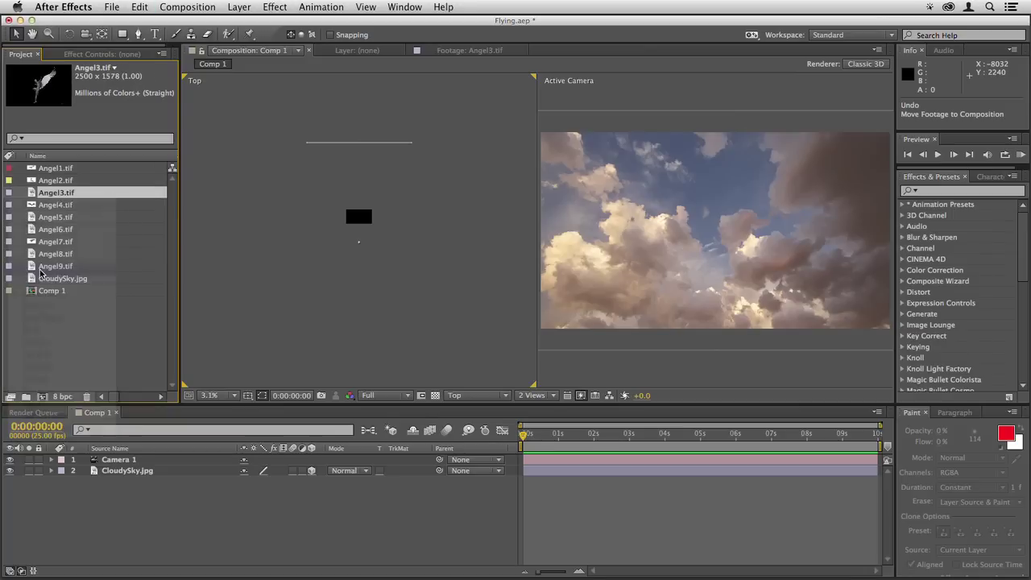
Label Angel4.tif peach, Angel5.tif blue, Angel6.tif green, and give Angel7.tif another colour
left_click(9, 204)
left_click(9, 205)
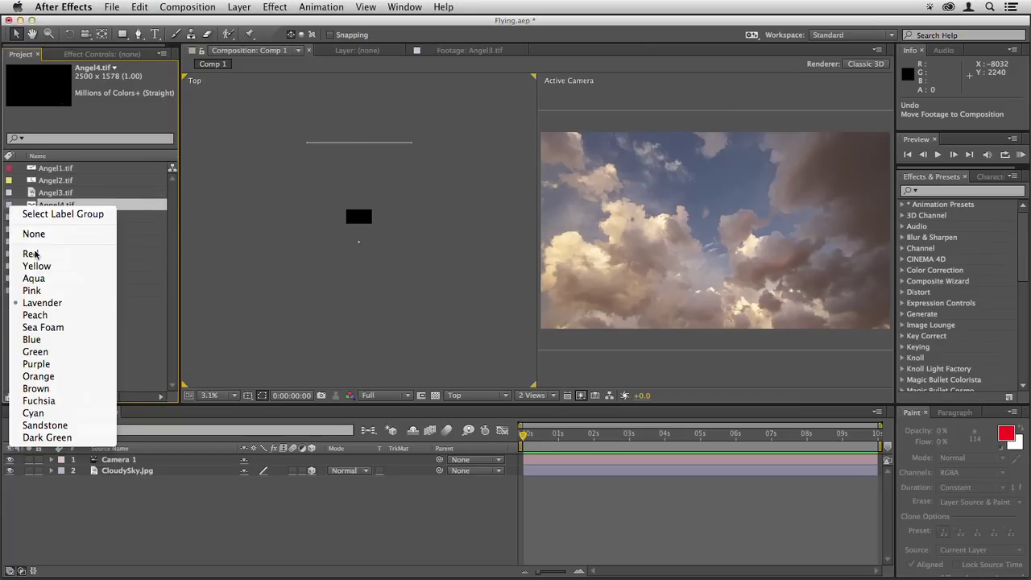
left_click(53, 315)
left_click(9, 217)
left_click(9, 217)
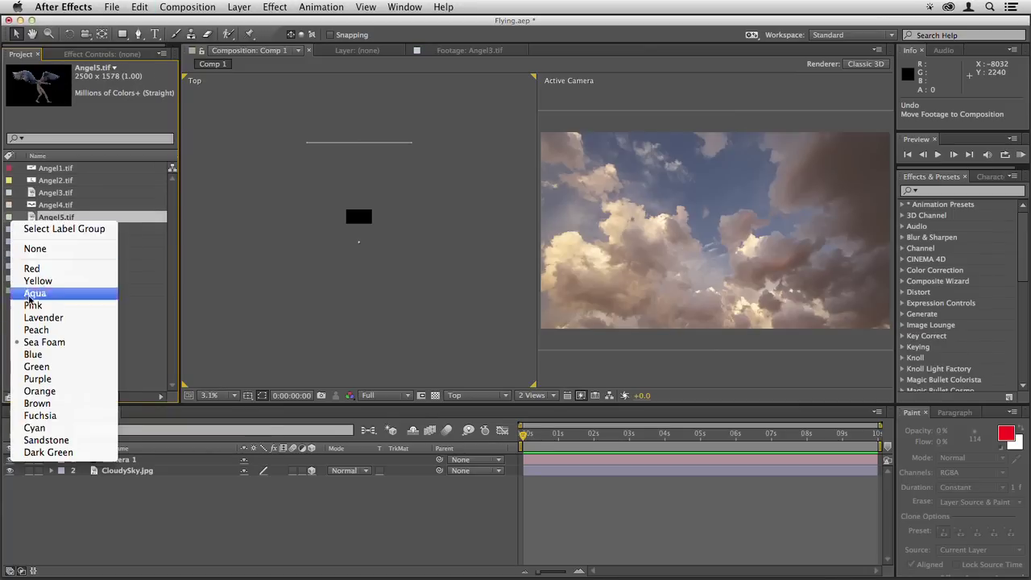
left_click(41, 357)
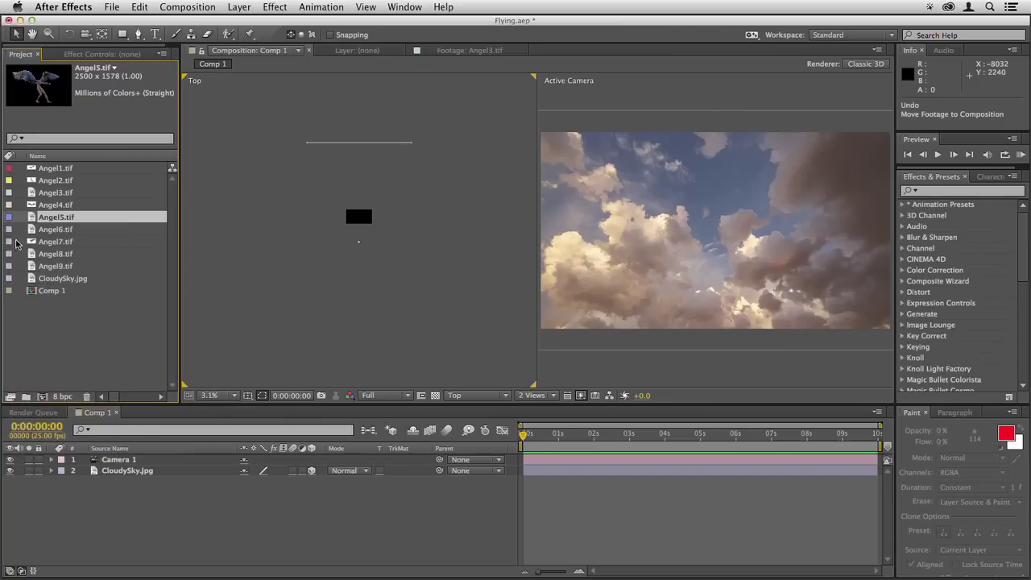
left_click(9, 229)
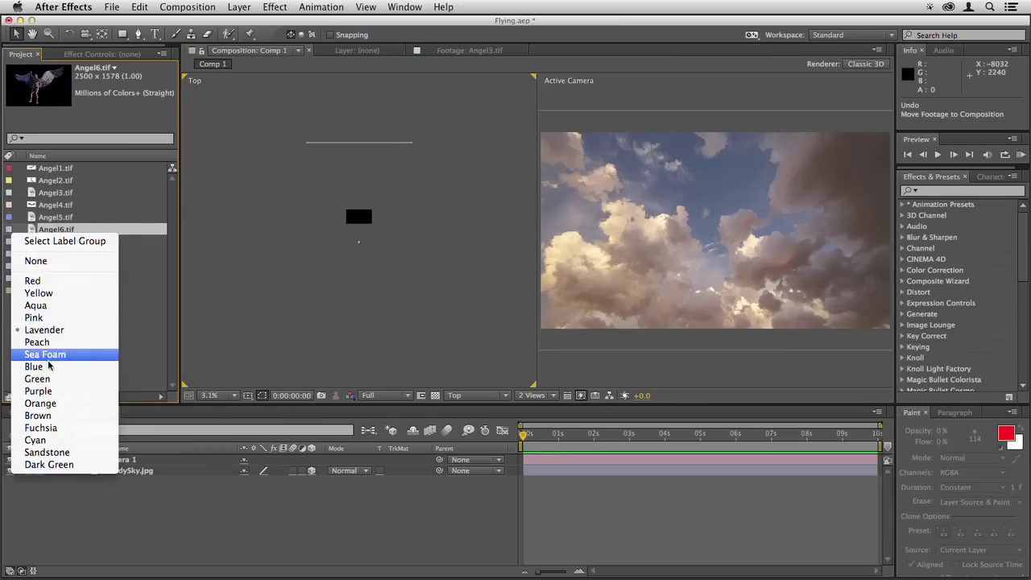
left_click(49, 380)
left_click(9, 242)
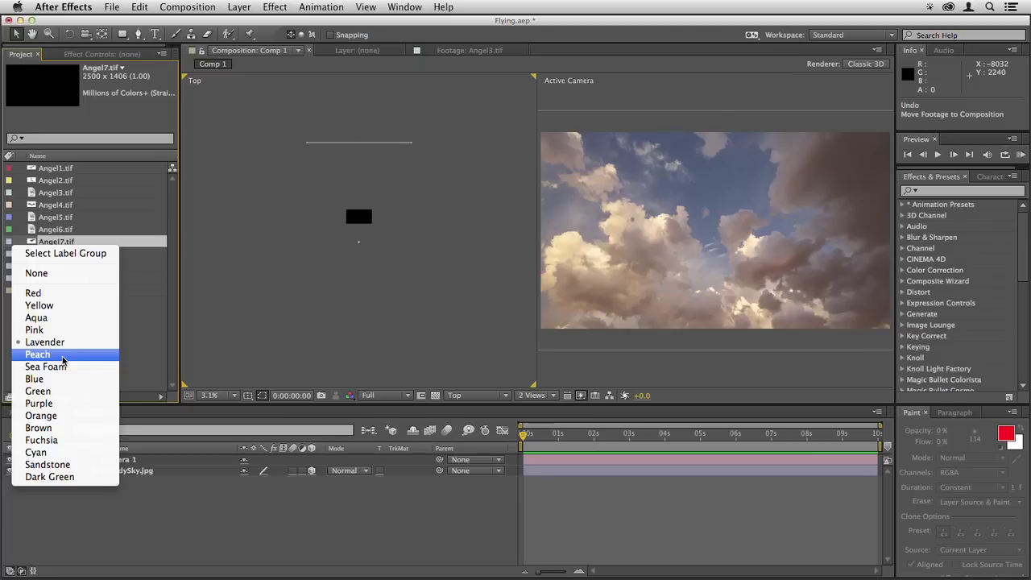
left_click(49, 390)
left_click(68, 371)
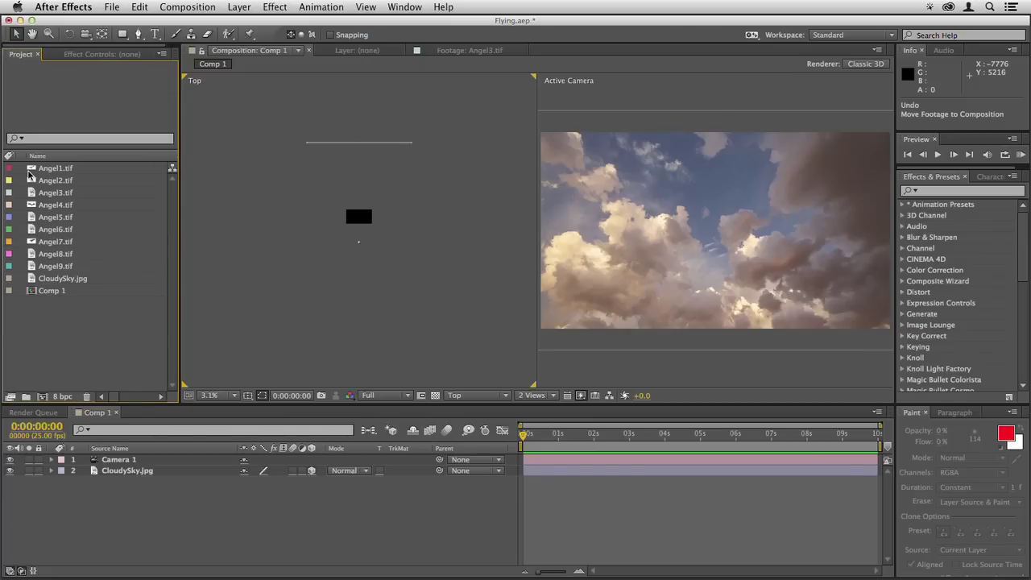
Add Angel1.tif to Comp 1 and make it a 3D layer over the clouds
left_click_drag(30, 174, 527, 464)
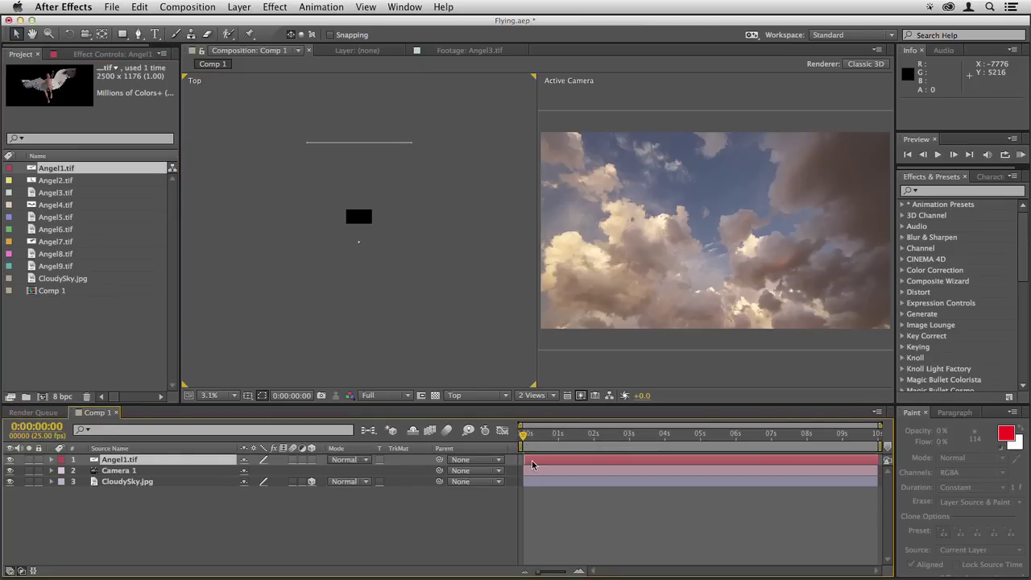
left_click(311, 459)
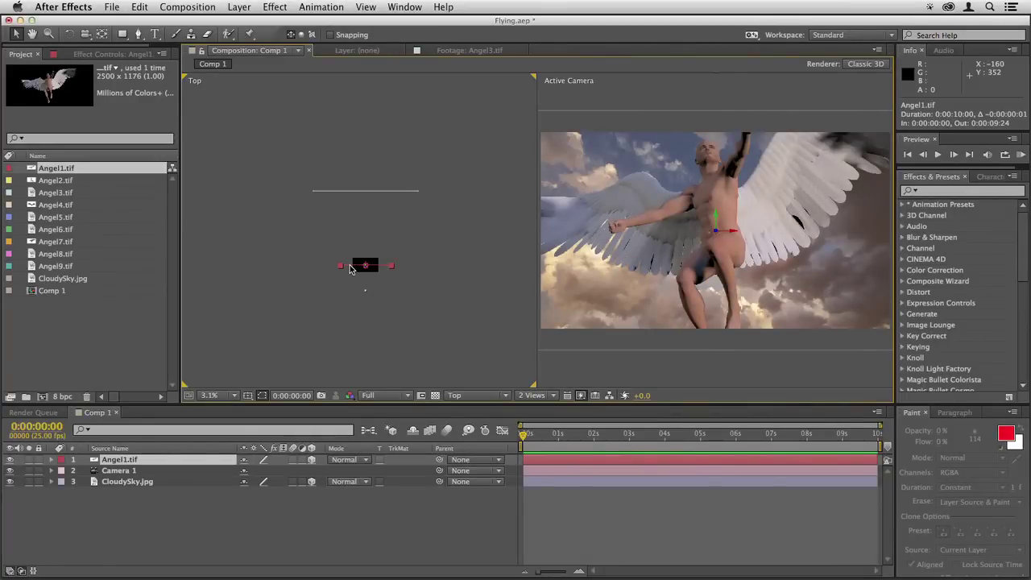
left_click(365, 295)
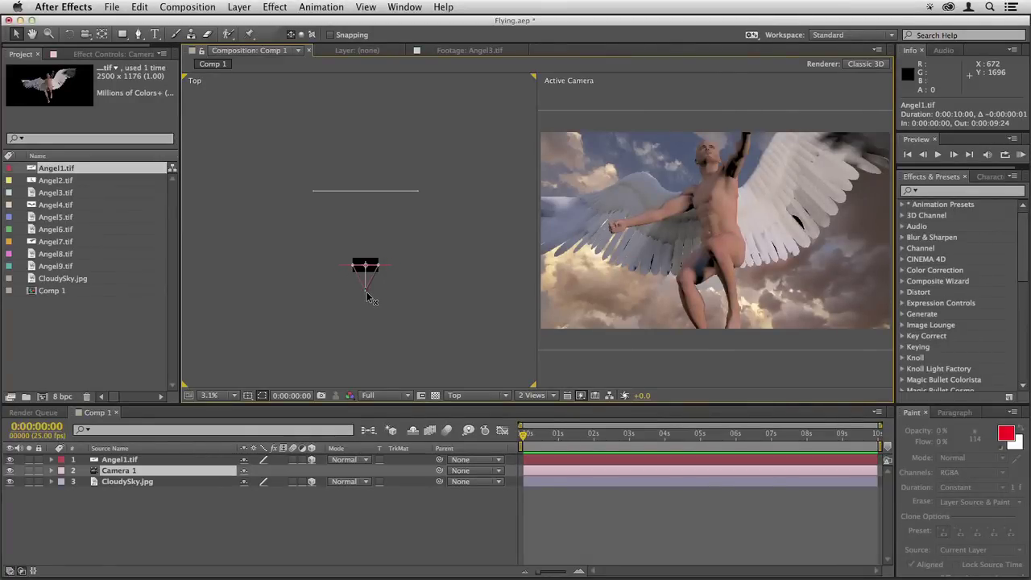
Drag Angel1 back in the Top view to position 1440, 360, 3488
left_click(348, 269)
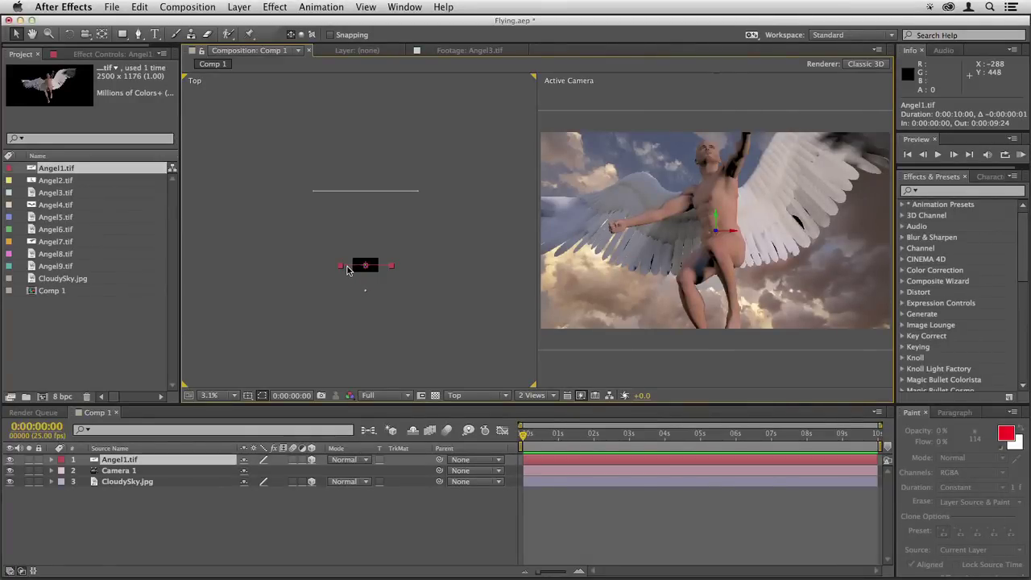
left_click_drag(350, 267, 365, 201)
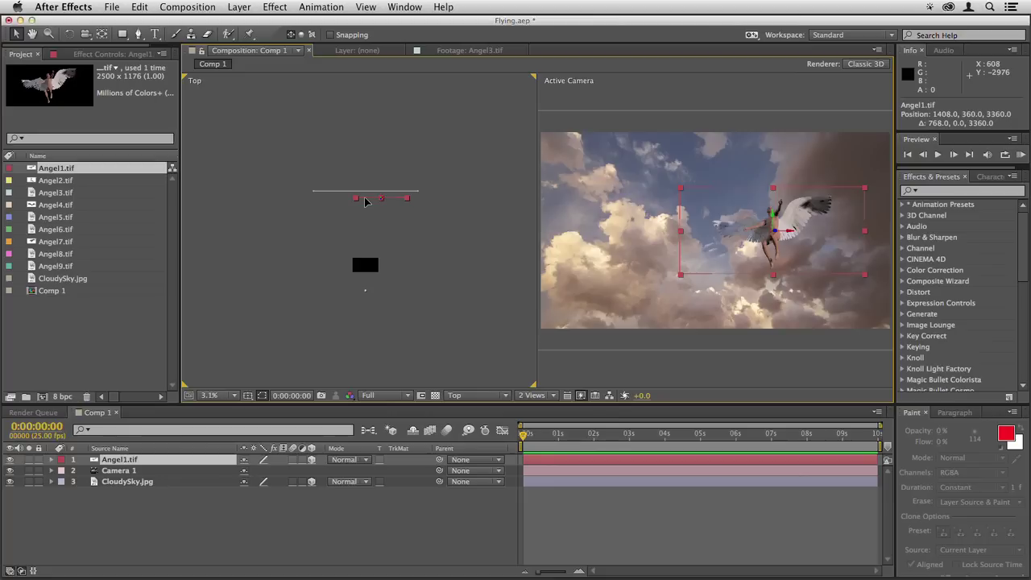
left_click_drag(365, 200, 364, 191)
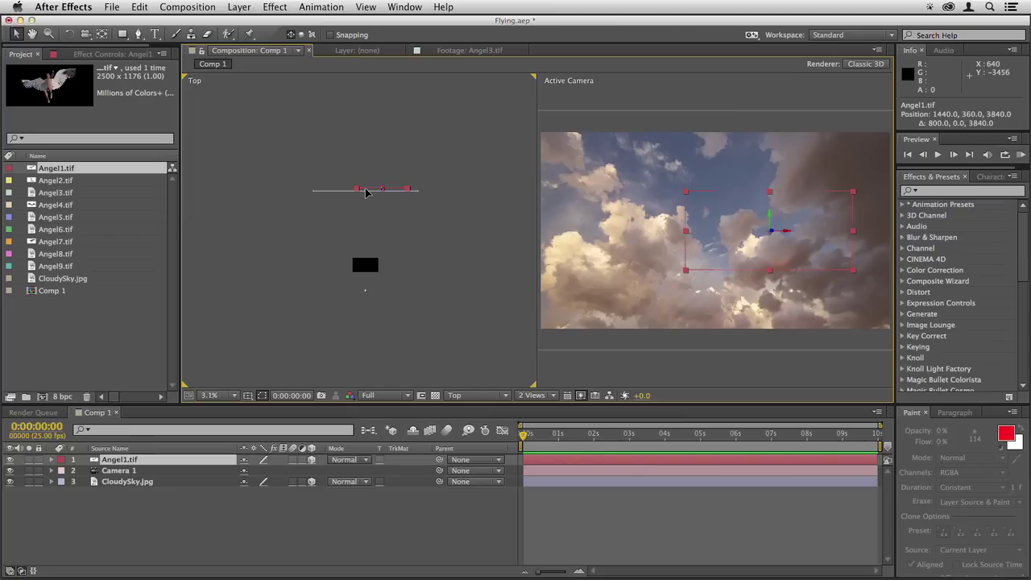
left_click_drag(365, 196, 365, 198)
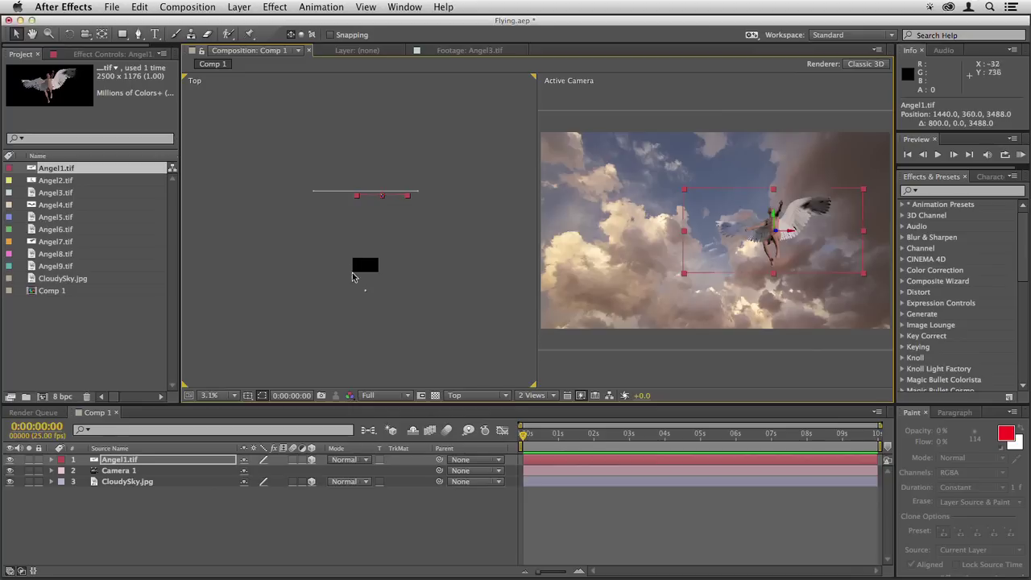
left_click(366, 292)
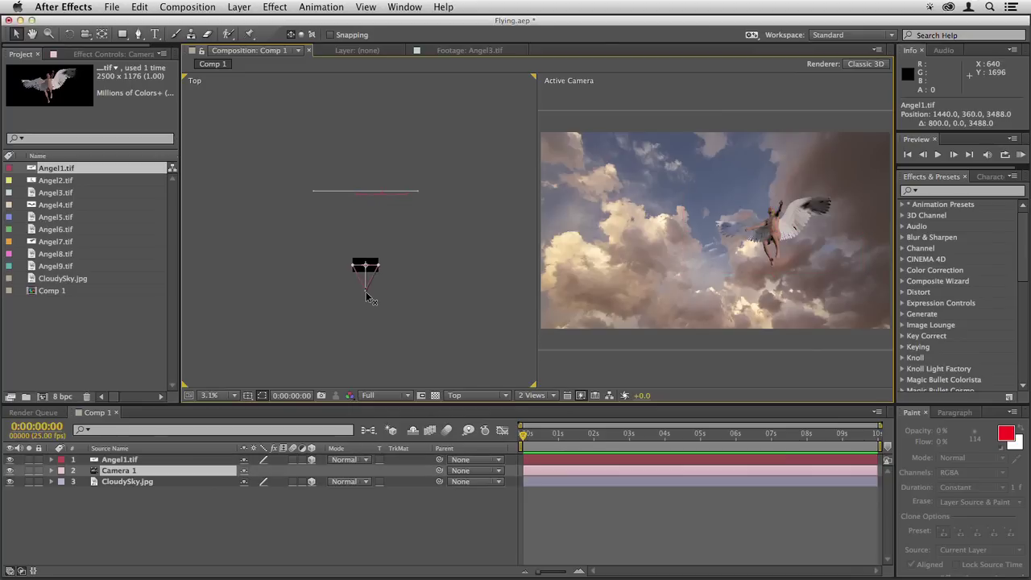
left_click(334, 193)
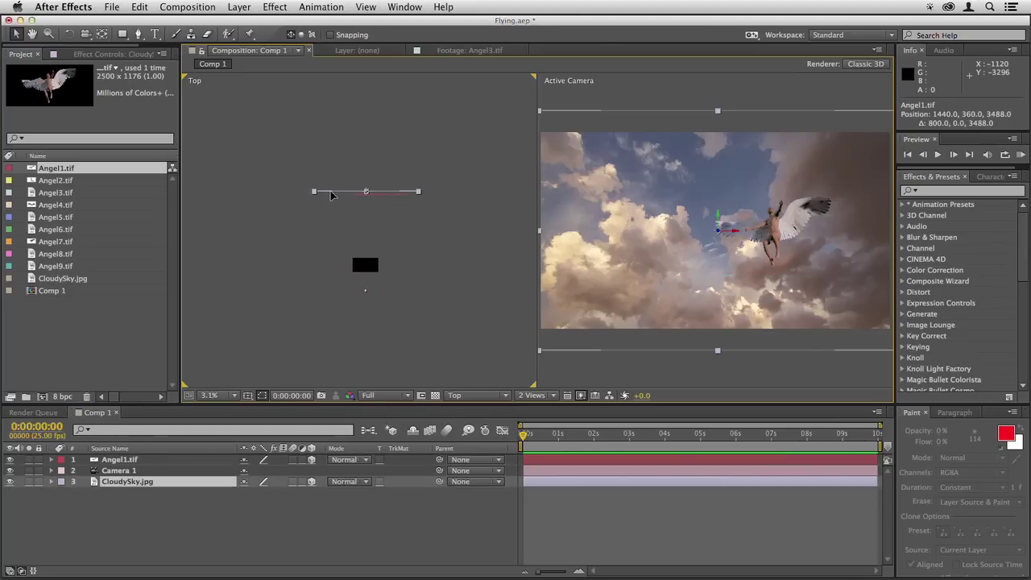
Move CloudySky back to 768, 360, 8367 and scale it to 195% so it fills the frame
left_click_drag(331, 195, 334, 99)
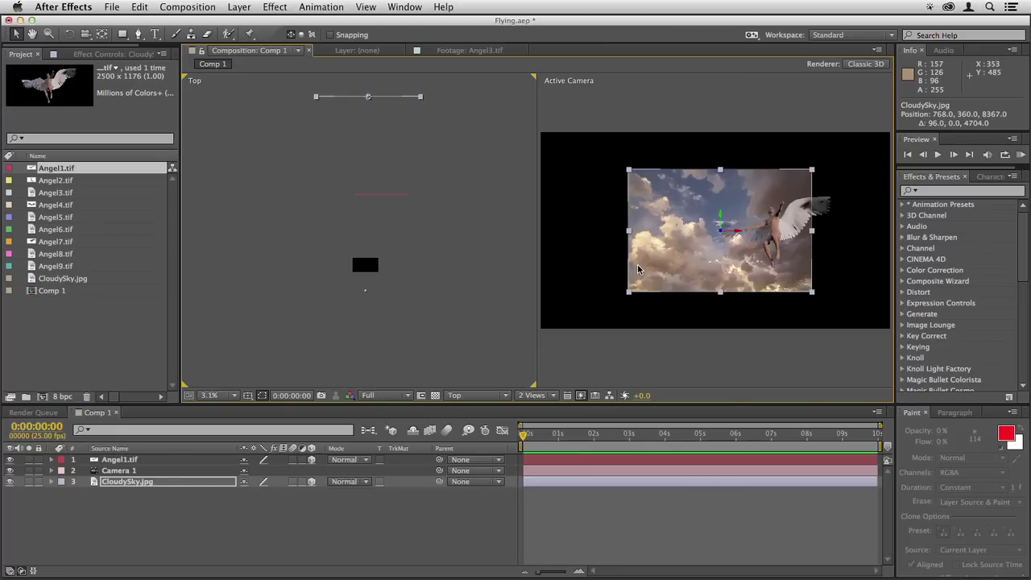
key("s")
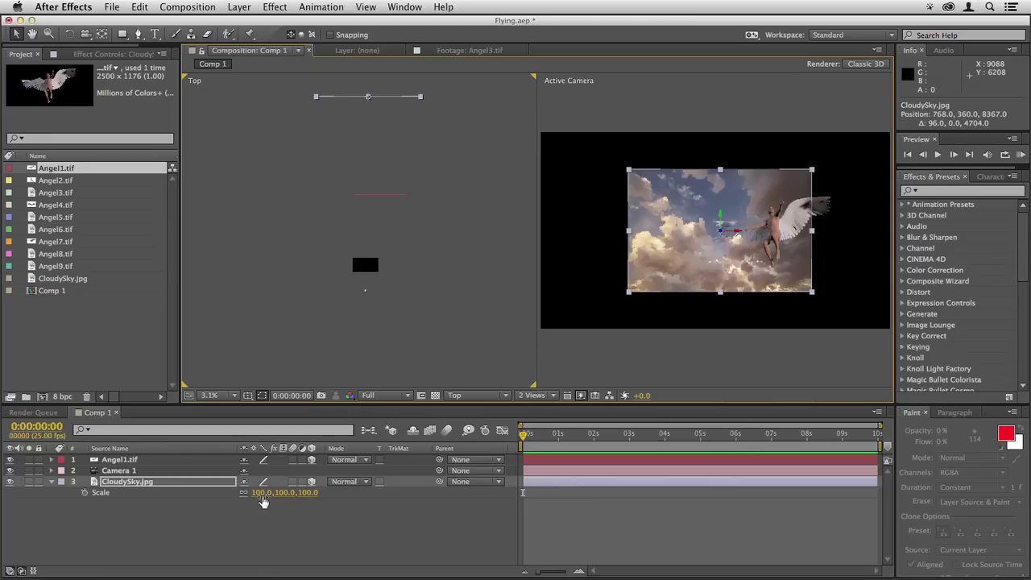
left_click_drag(263, 501, 322, 493)
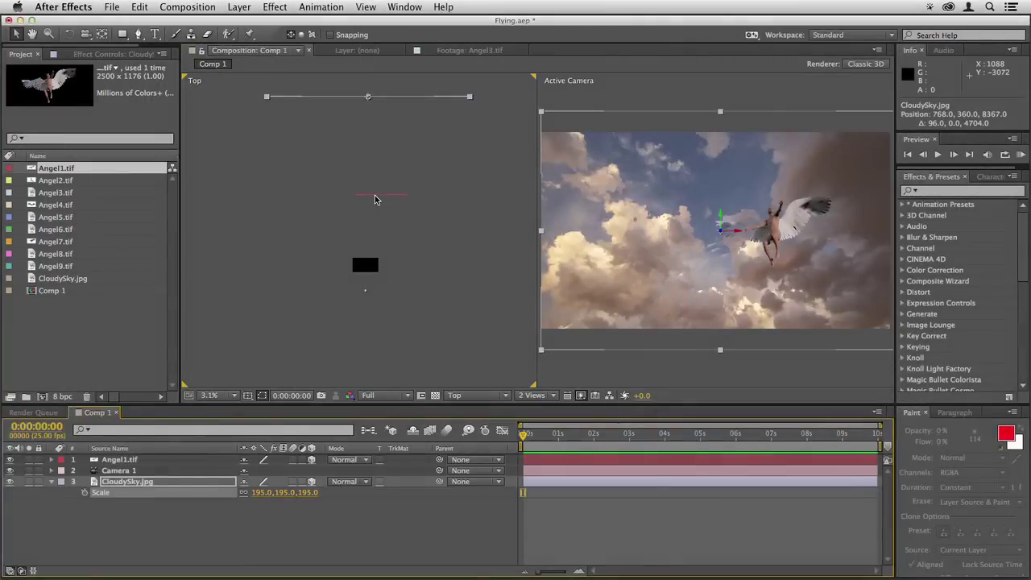
Move the Angel1 layer farther back in depth
left_click(375, 199)
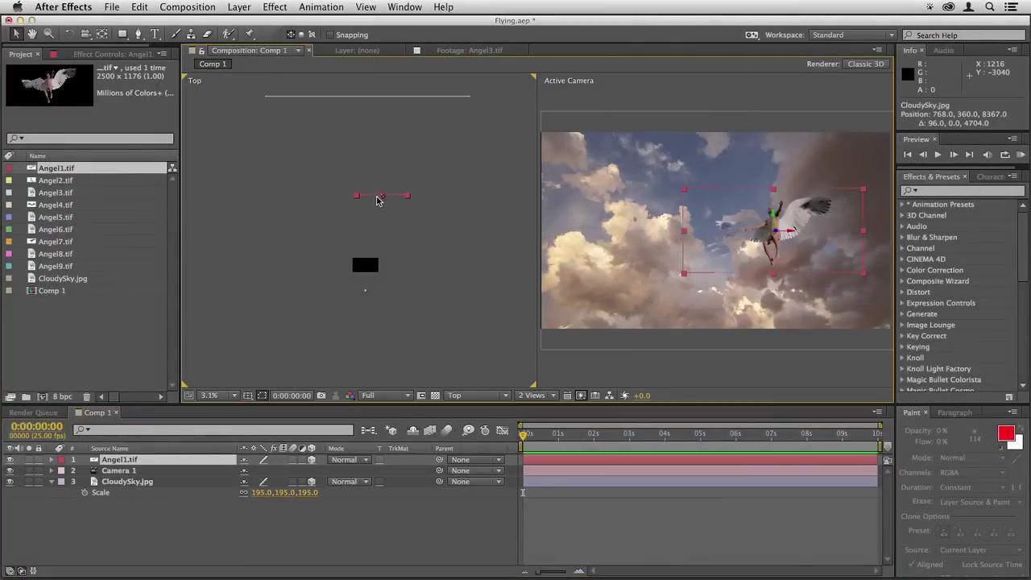
left_click_drag(376, 197, 366, 109)
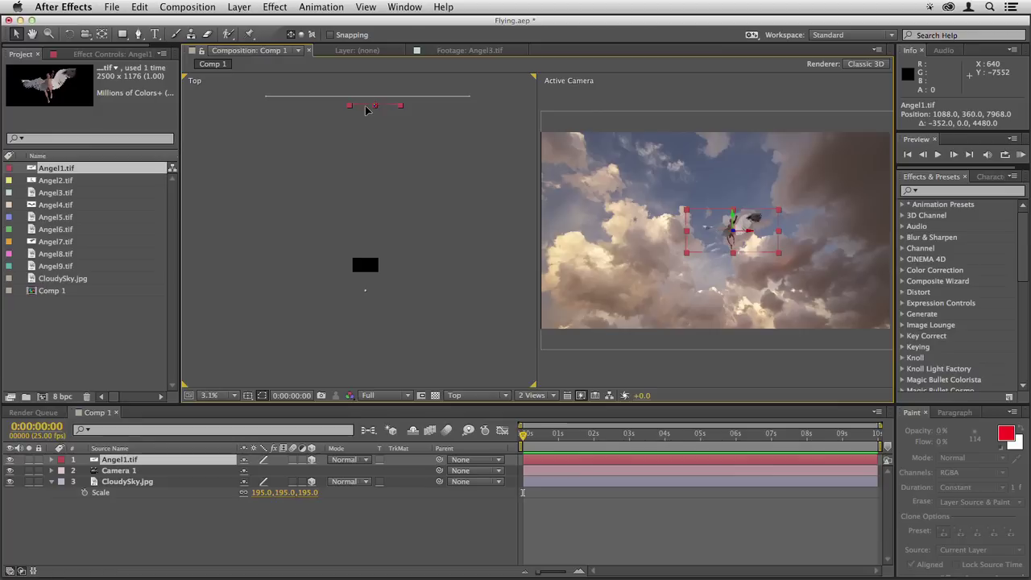
key("Return")
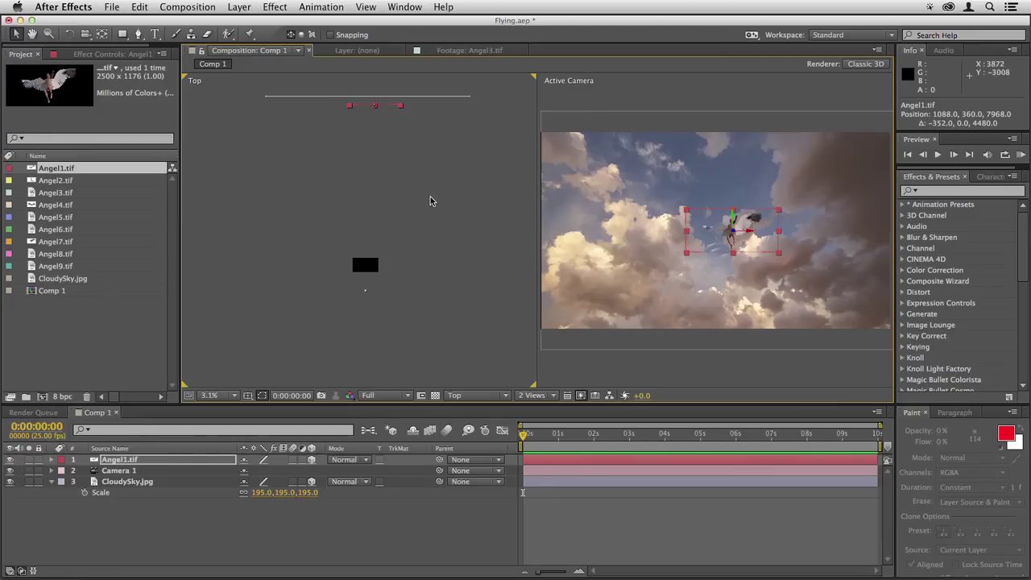
Push CloudySky further back at 272% scale, and move Angel1 back to 928, 360, 1536
key("h")
left_click_drag(441, 195, 444, 257)
key("v")
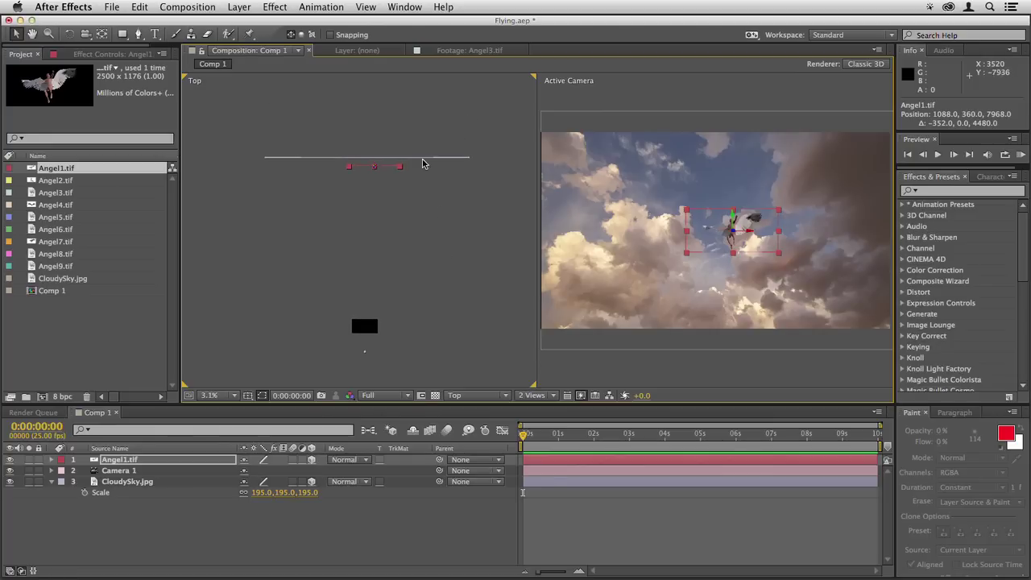
left_click(422, 159)
left_click_drag(421, 162, 424, 84)
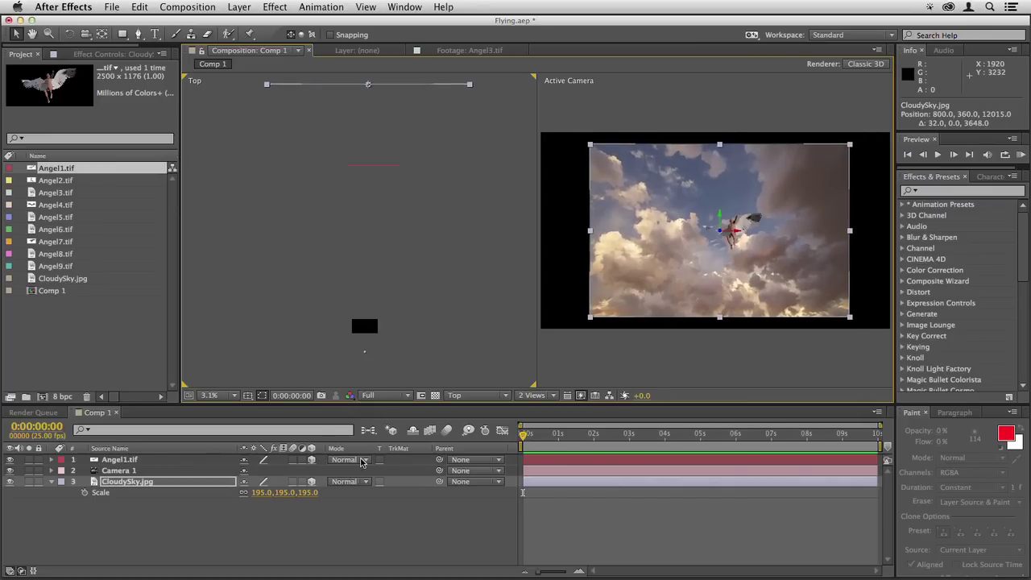
left_click_drag(256, 492, 308, 492)
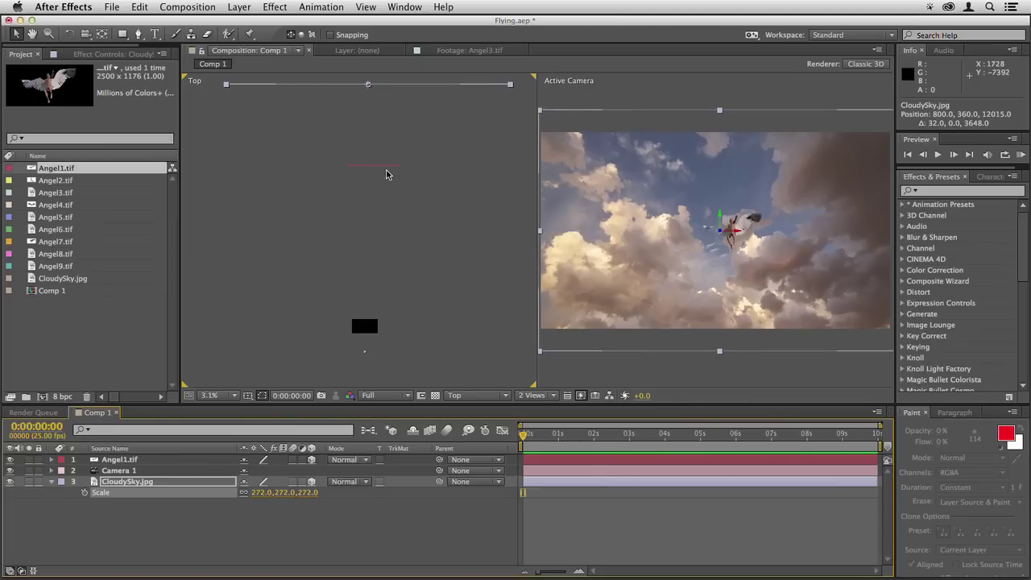
left_click(386, 171)
left_click_drag(387, 171, 384, 299)
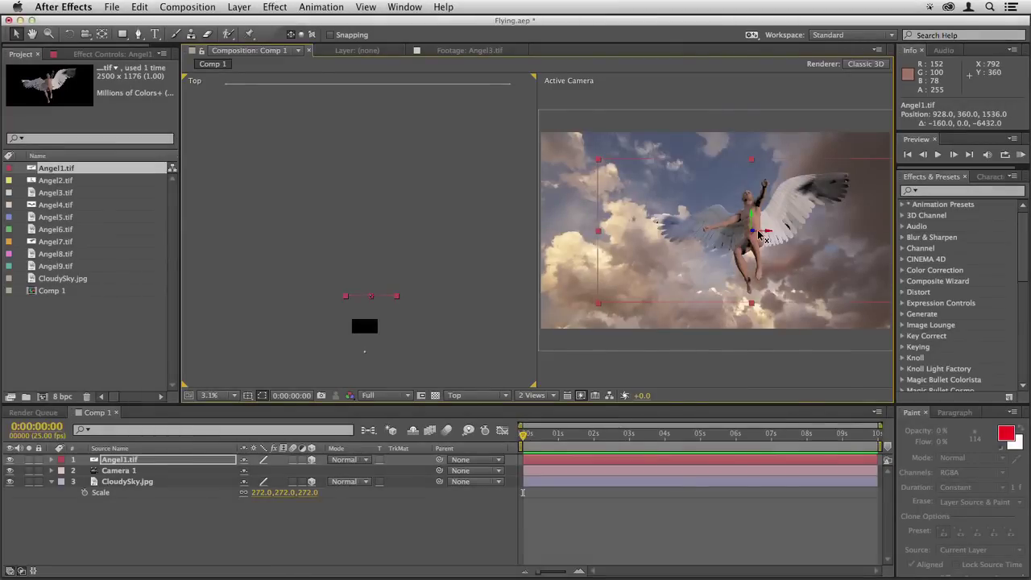
Raise and reposition Angel1 to 1038.8, 305.8, 2165.4 so it appears large against the clouds
left_click_drag(752, 219, 674, 258)
Add Angel2.tif to Comp 1 above Angel1
left_click_drag(56, 180, 524, 460)
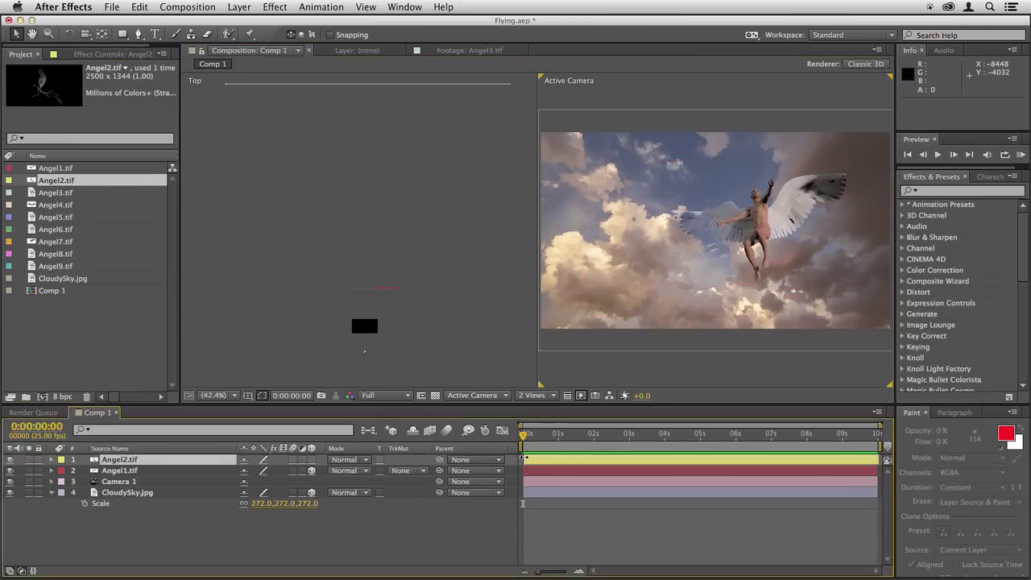
Make Angel2 a 3D layer and place it farther back, up and to the left
left_click(312, 460)
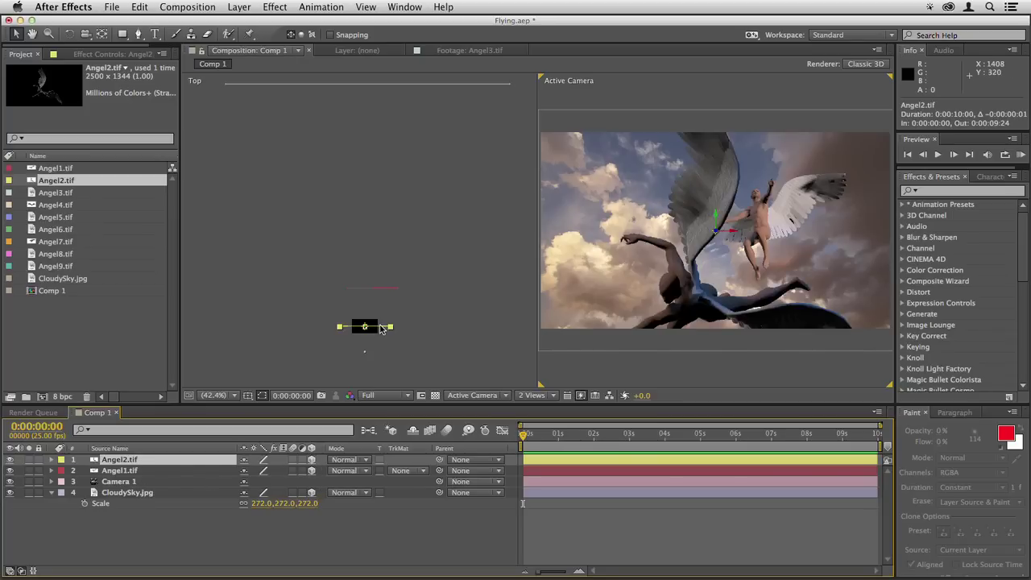
left_click_drag(381, 328, 352, 256)
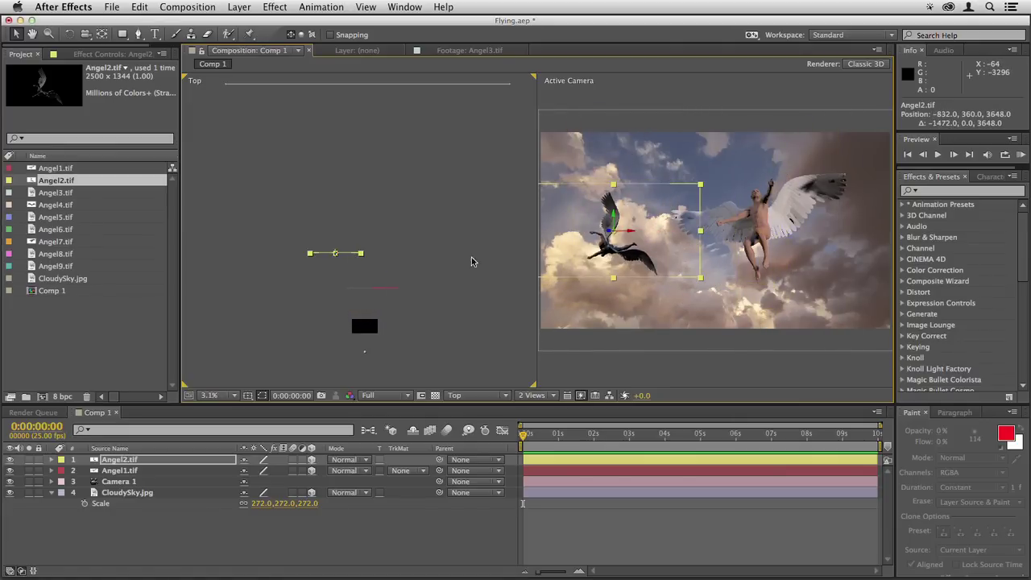
left_click_drag(687, 235, 670, 197)
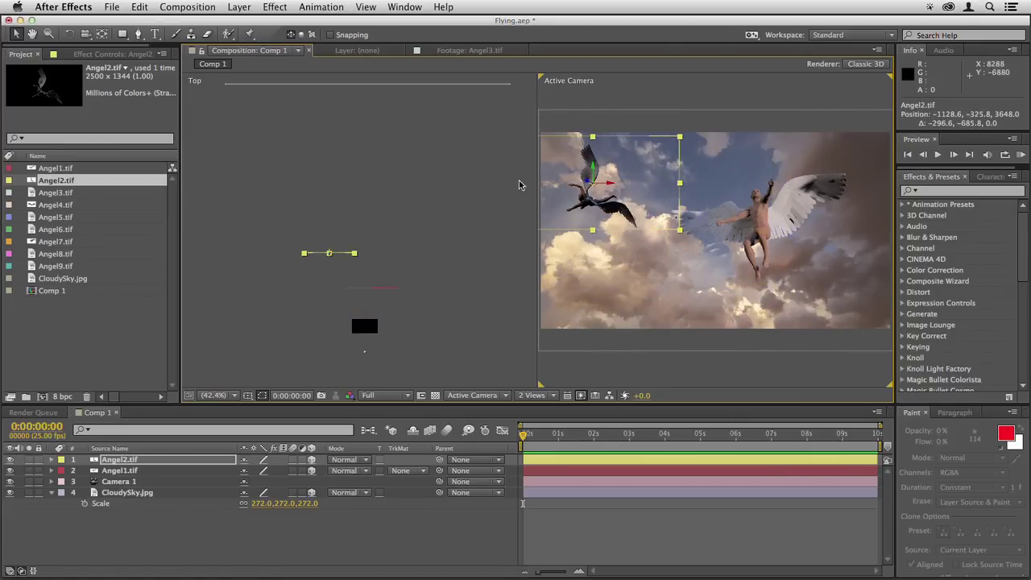
Add Angel3.tif as a 3D layer pushed further back in depth
left_click(56, 194)
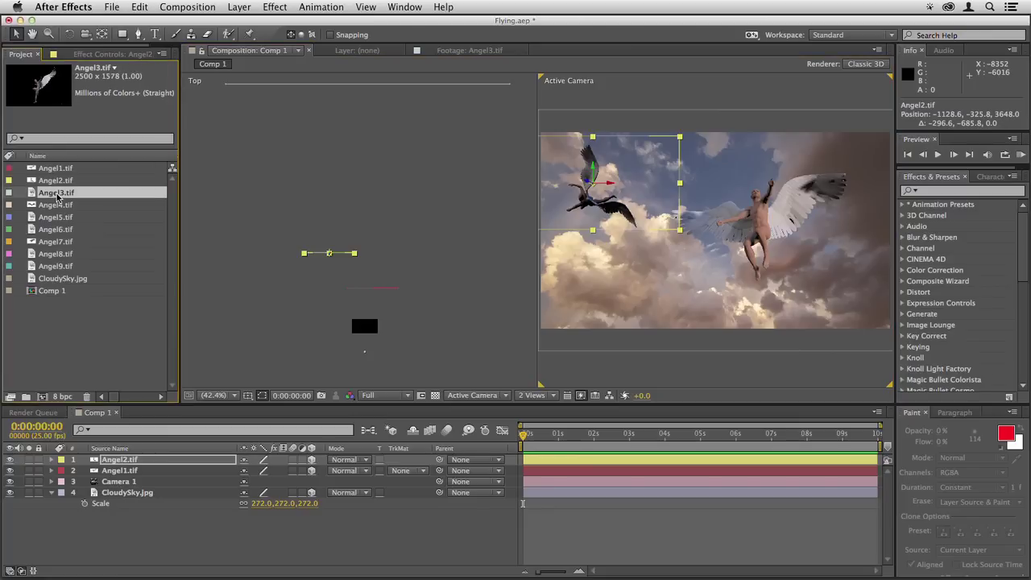
left_click_drag(56, 194, 364, 328)
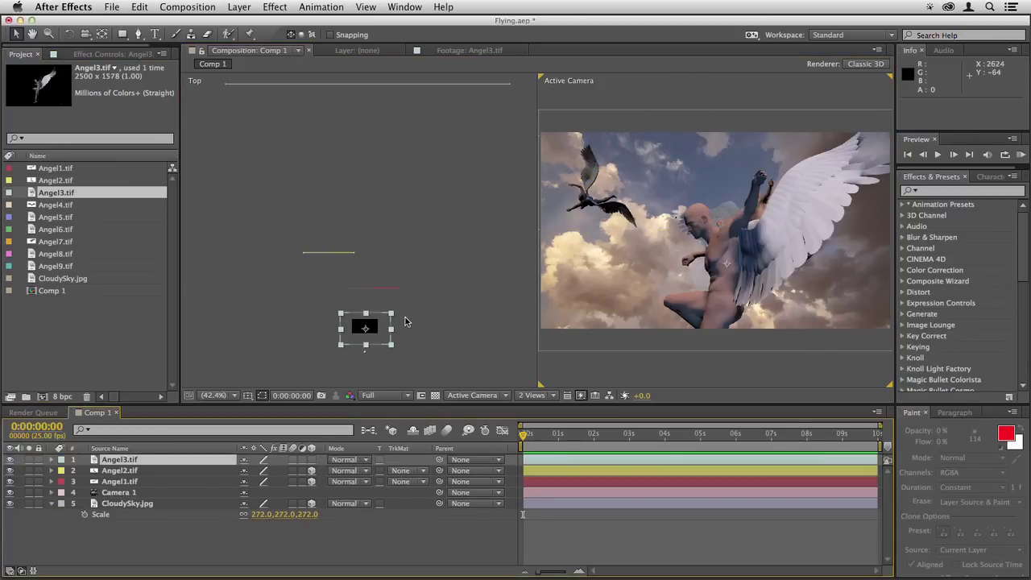
left_click(312, 459)
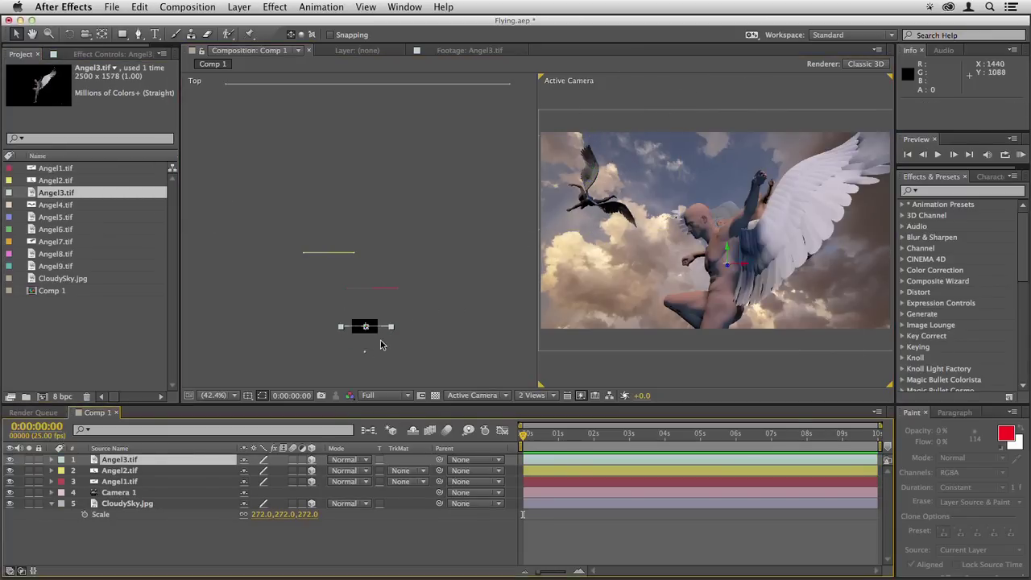
left_click_drag(384, 327, 353, 274)
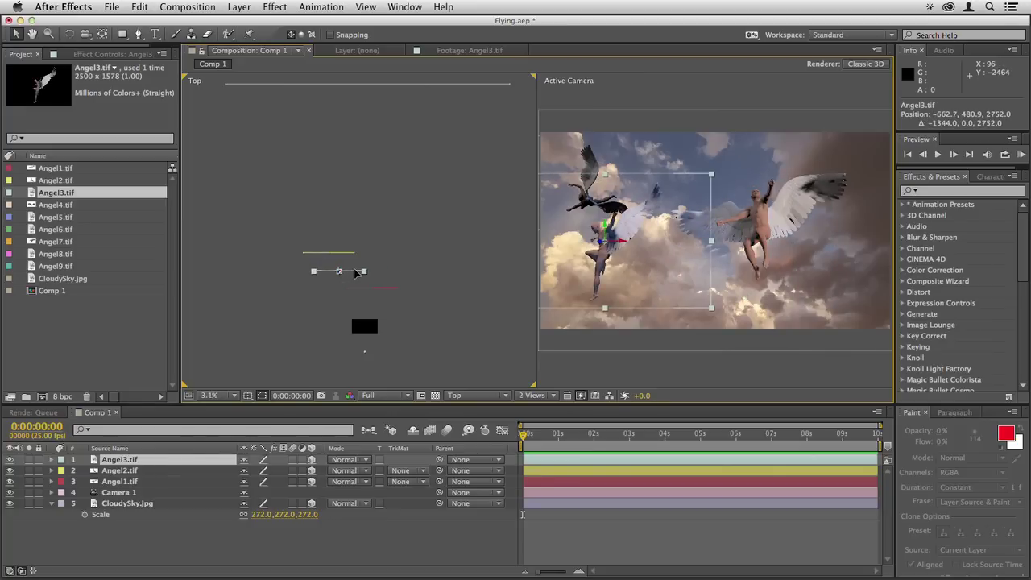
Add Angel4.tif and place it back and right at 1784.1, 433.7, 2784.0
left_click(60, 204)
left_click_drag(58, 206, 696, 255)
left_click_drag(342, 342, 366, 286)
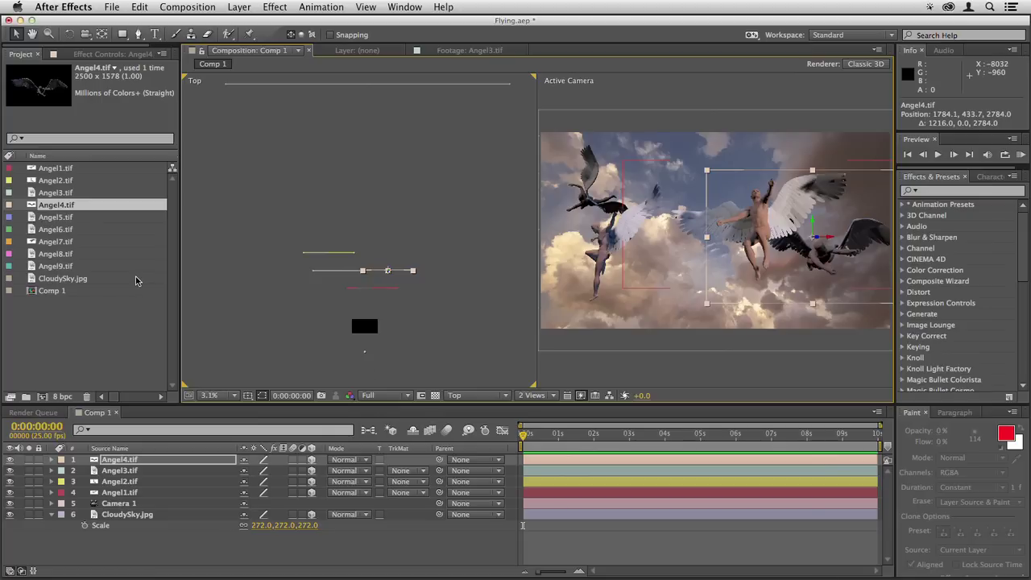
Add Angel5–Angel9.tif as 3D layers and push them back to Z 4608
left_click(55, 217)
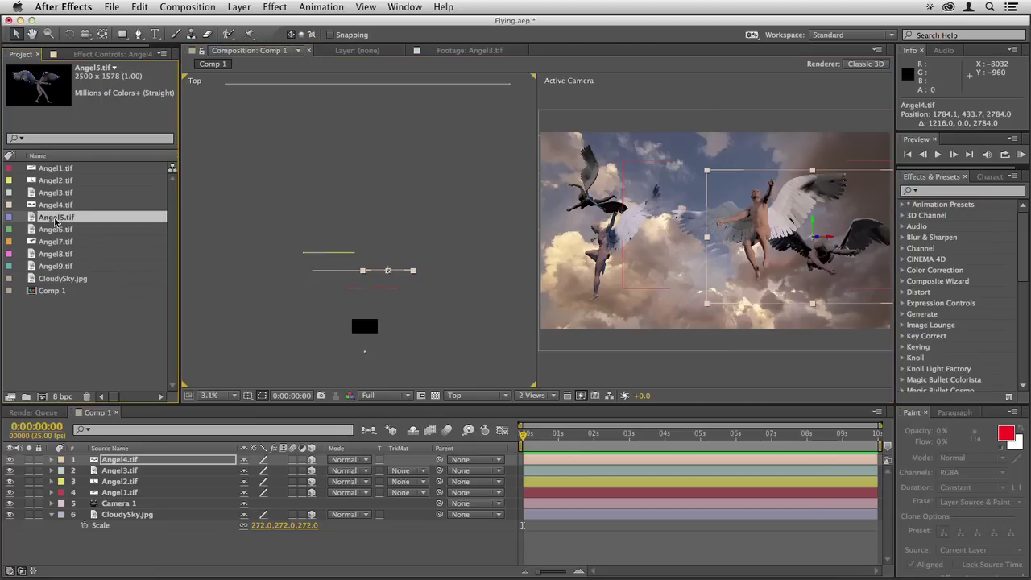
left_click(57, 268, "shift")
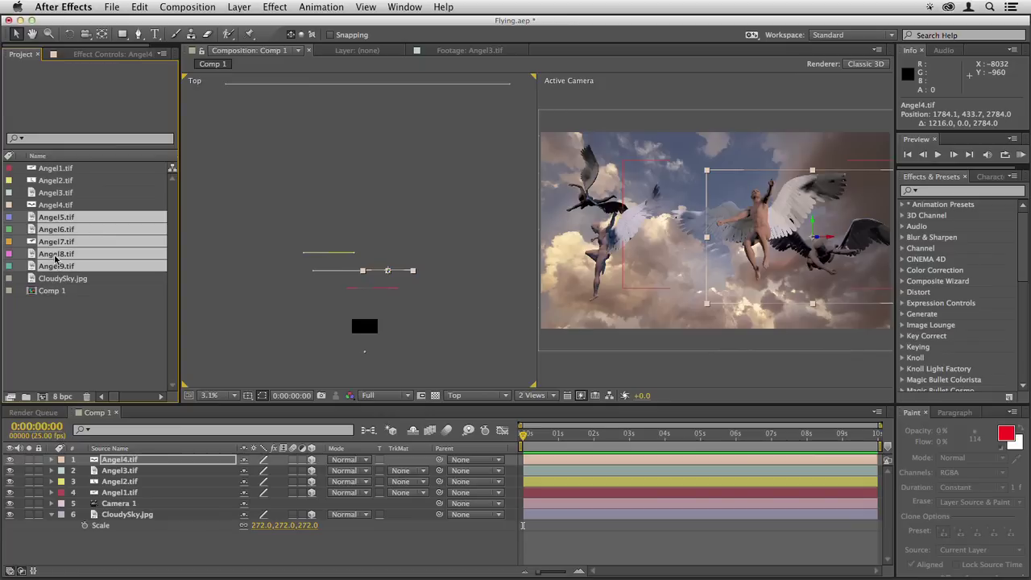
left_click_drag(57, 259, 313, 465)
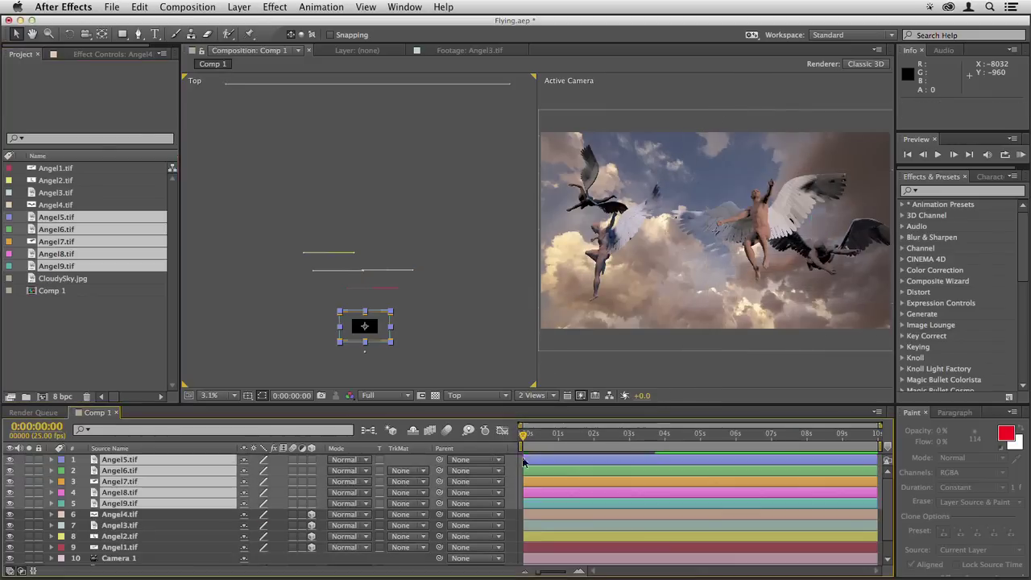
left_click(312, 464)
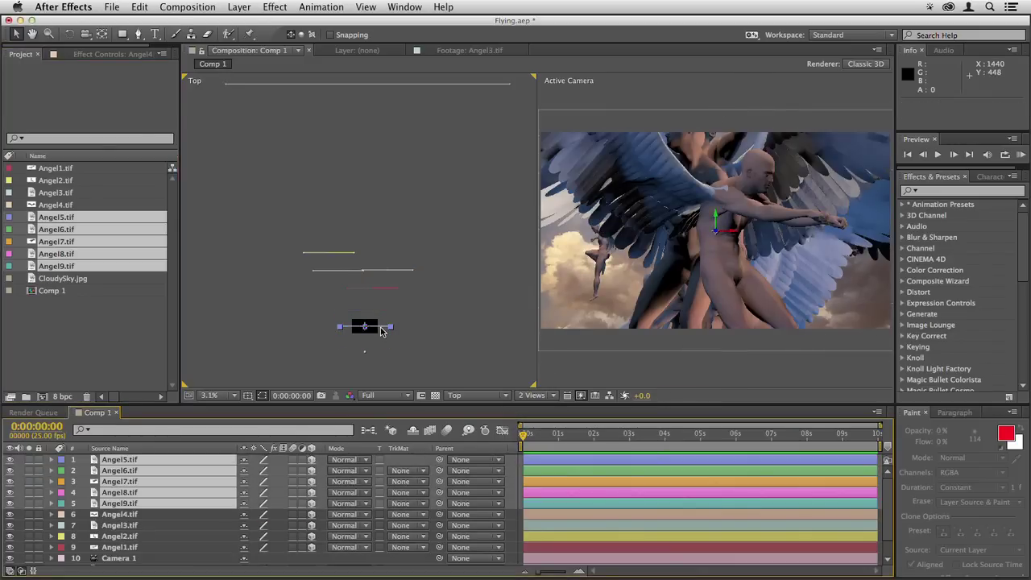
left_click_drag(381, 327, 387, 237)
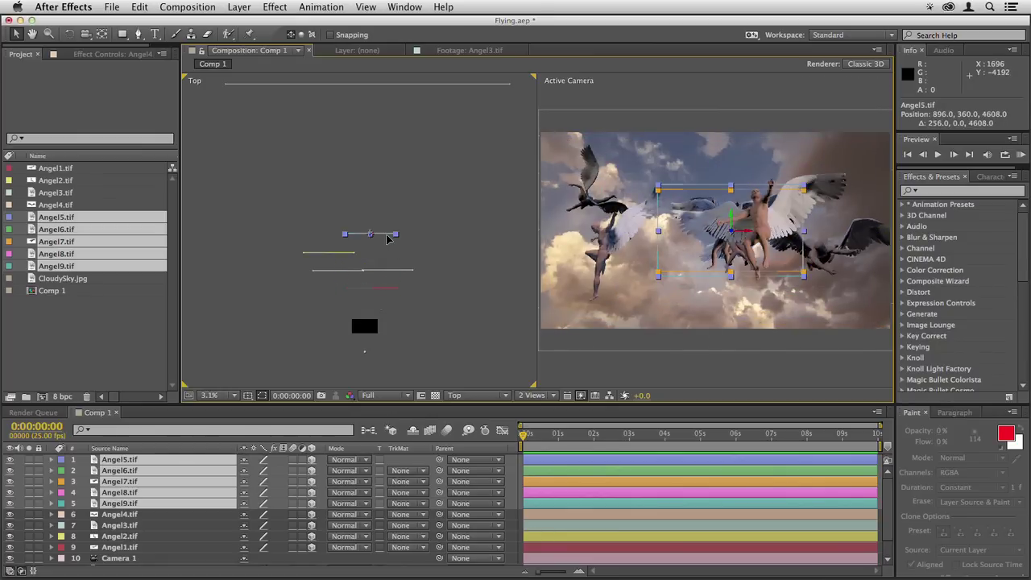
left_click(624, 307)
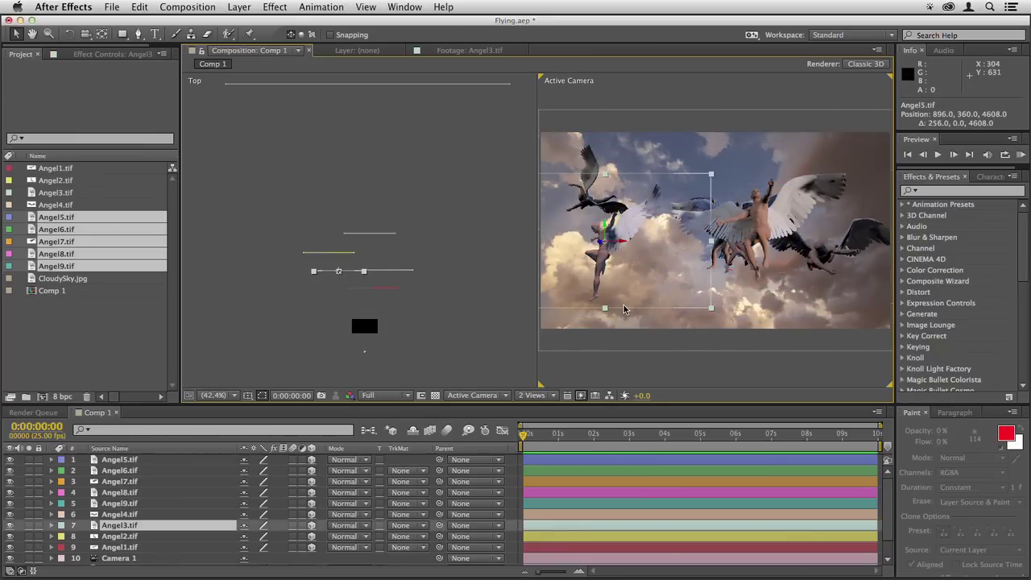
left_click(119, 547)
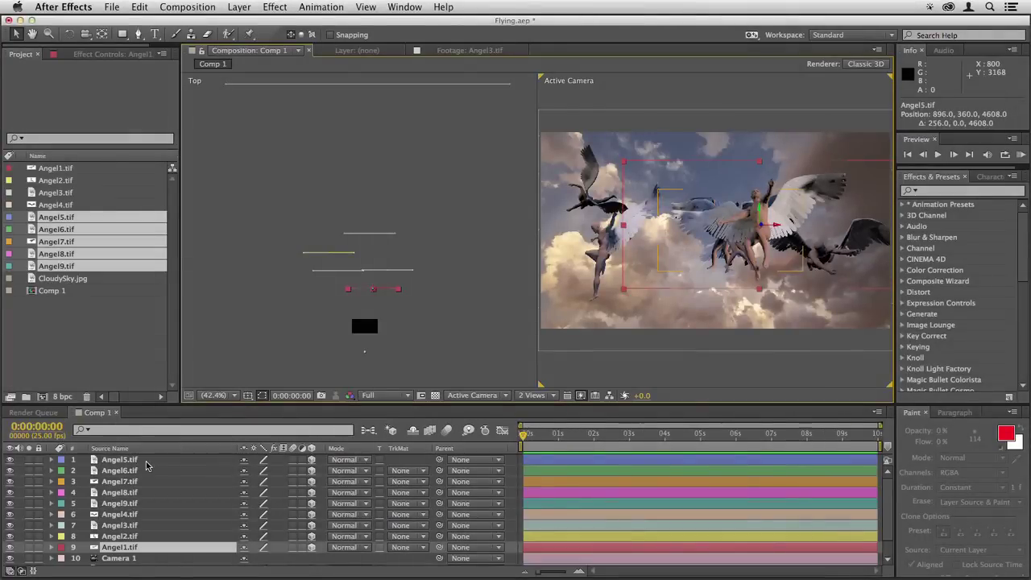
Spread Angel5 up-left, Angel6 down-left, Angel7 down, and Angel8 to 1982.4, 1169.3, 4608.0
left_click(146, 460)
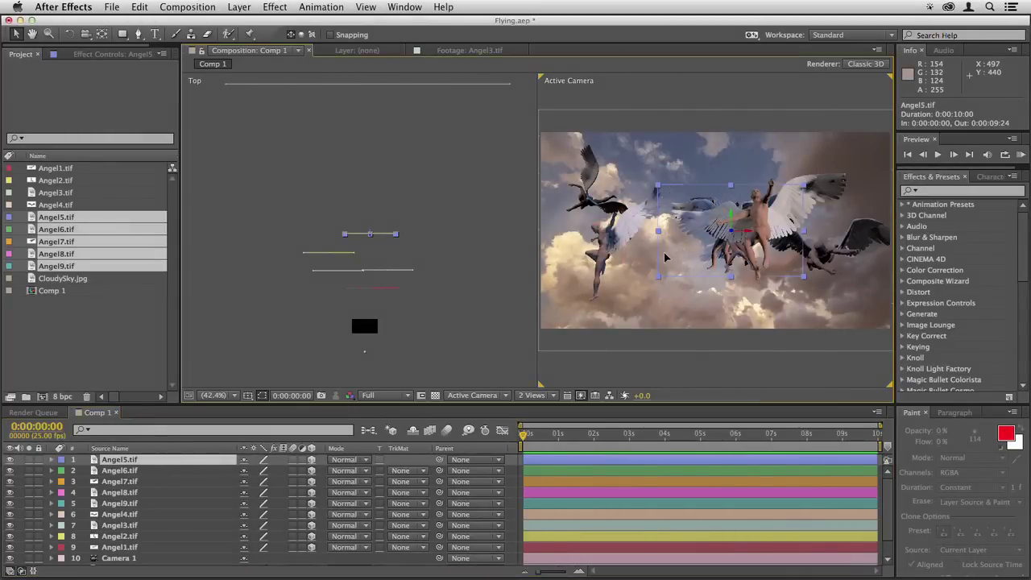
left_click_drag(678, 248, 633, 235)
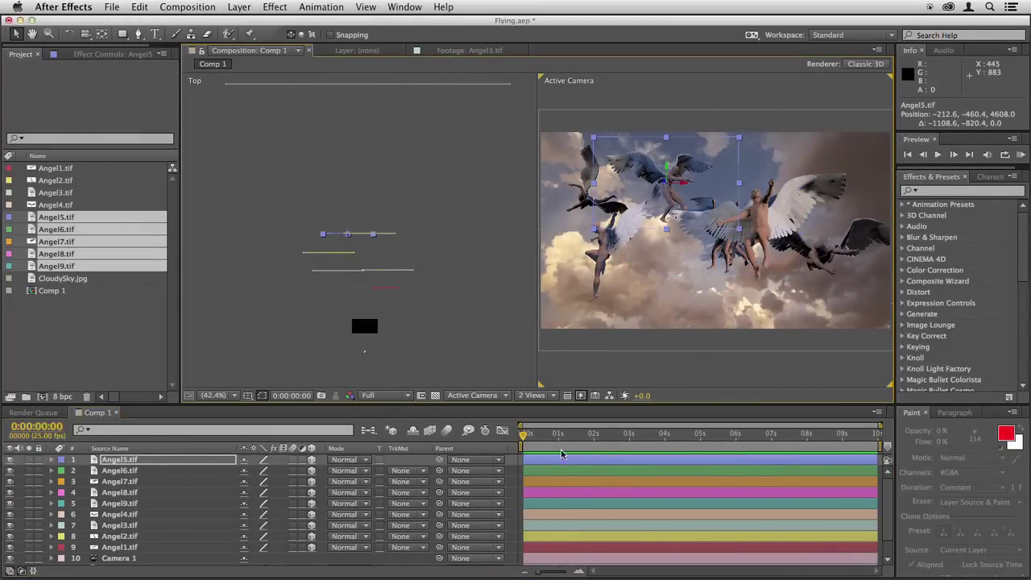
left_click(561, 471)
left_click_drag(733, 270, 621, 422)
left_click(578, 484)
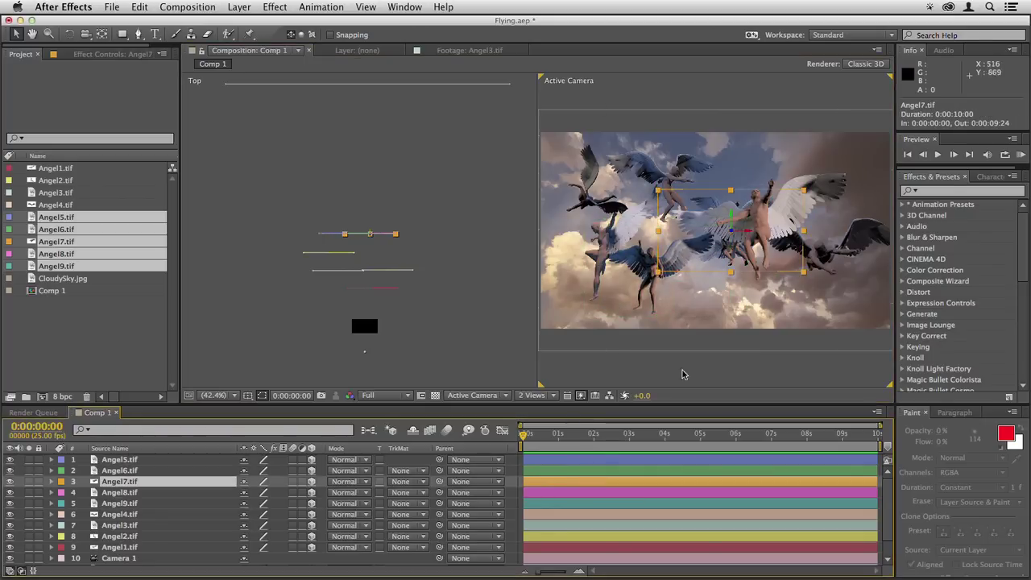
left_click_drag(723, 234, 702, 323)
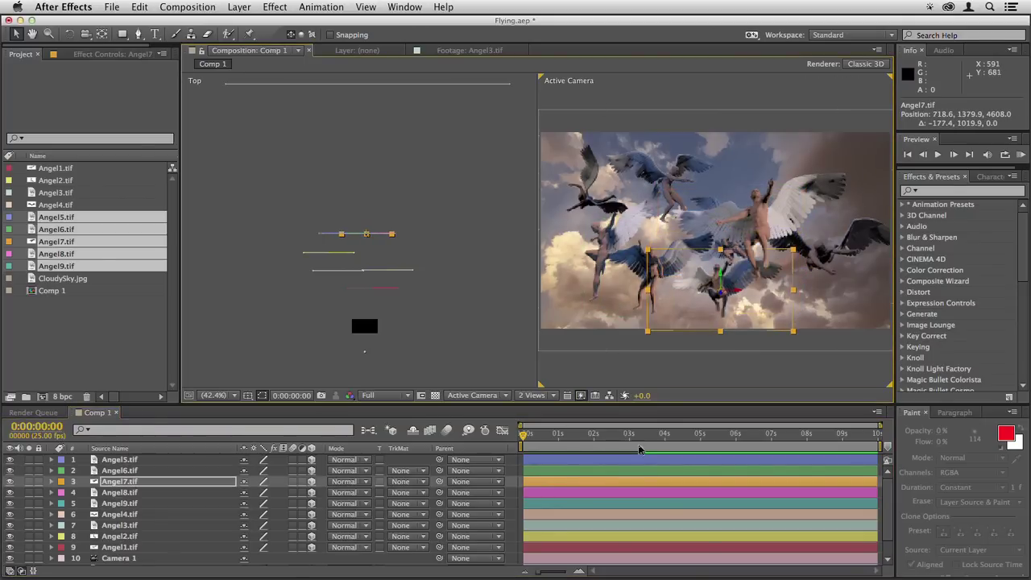
left_click(599, 493)
left_click_drag(775, 253, 838, 300)
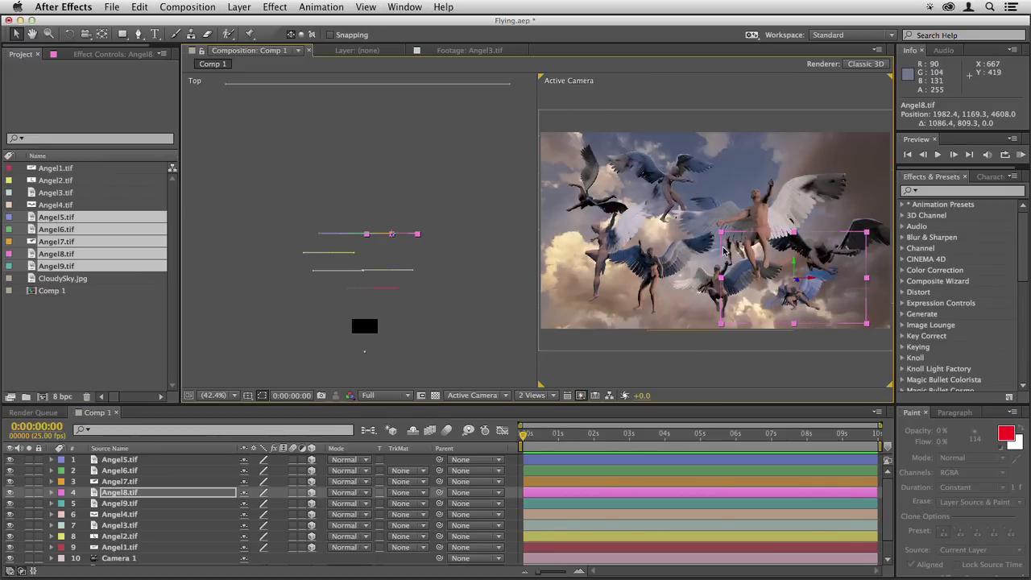